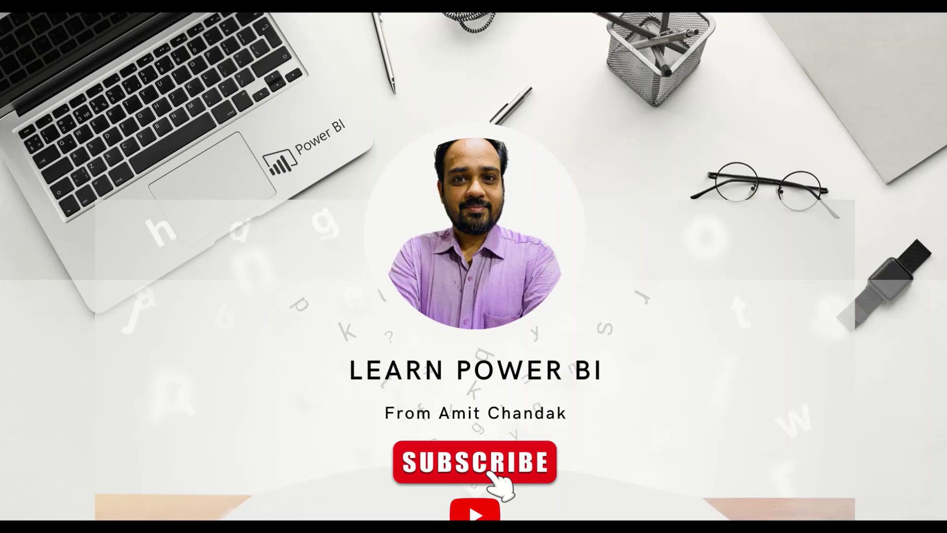
# Switch to the browser and review the Table.PromoteHeaders syntax, its valid options and the examples.
pyautogui.hotkey('alt', 'Tab')
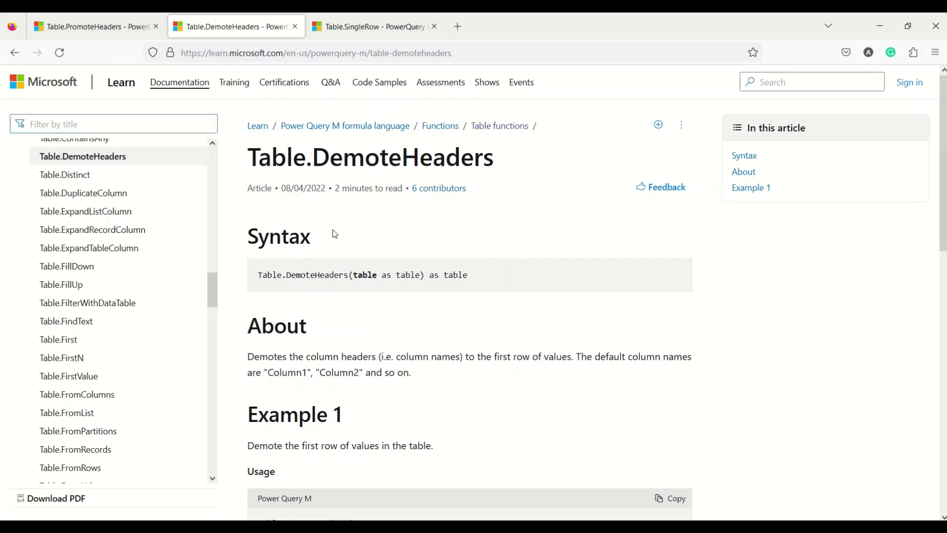
pyautogui.click(110, 35)
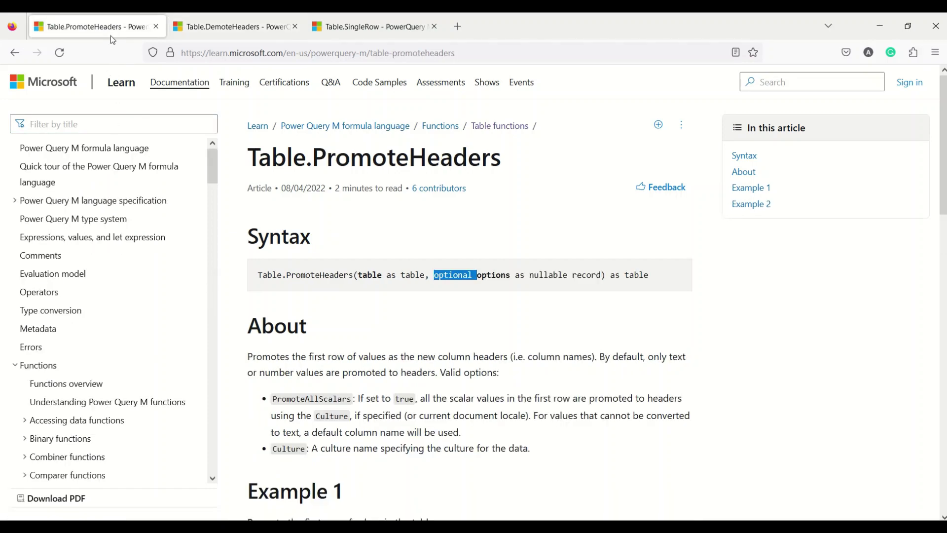
pyautogui.click(435, 263)
pyautogui.scroll(-3, 423, 200)
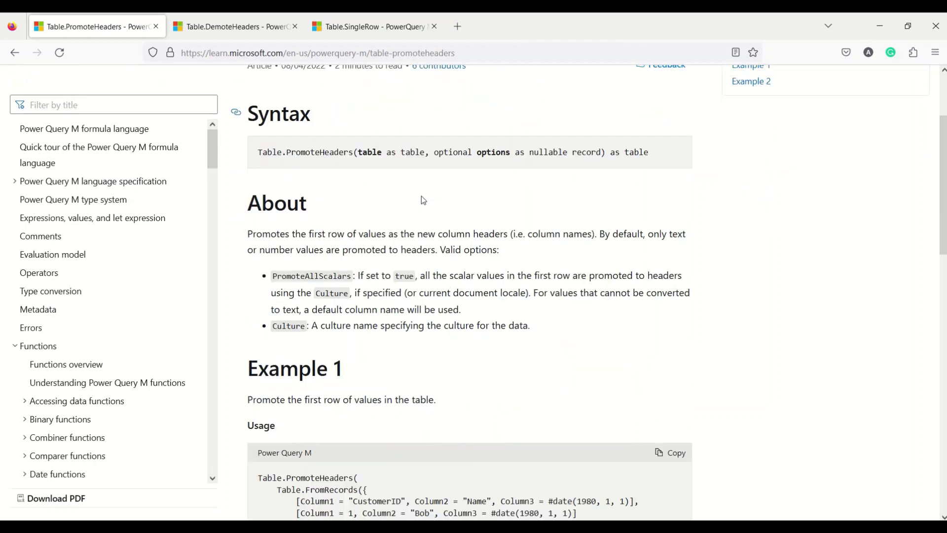
pyautogui.scroll(-7, 423, 200)
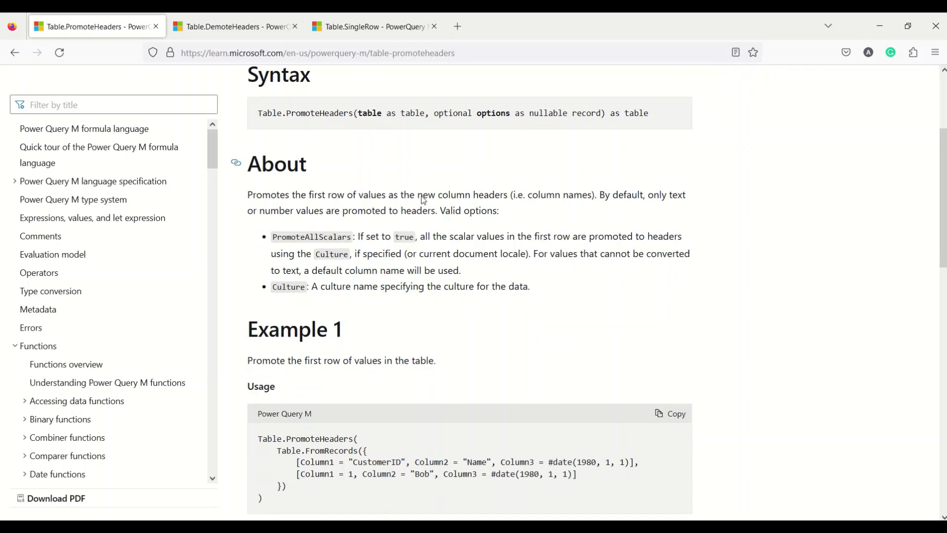
pyautogui.scroll(-3, 422, 197)
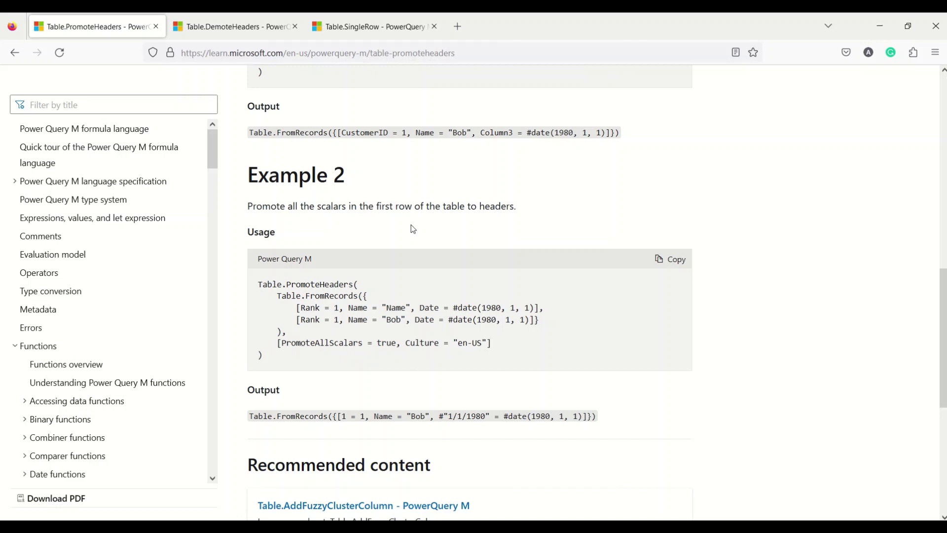
# Examine the optional options argument of Table.PromoteHeaders and the PromoteAllScalars and Culture settings in Example 2.
pyautogui.scroll(10, 412, 229)
pyautogui.doubleClick(447, 277)
pyautogui.scroll(-2, 447, 277)
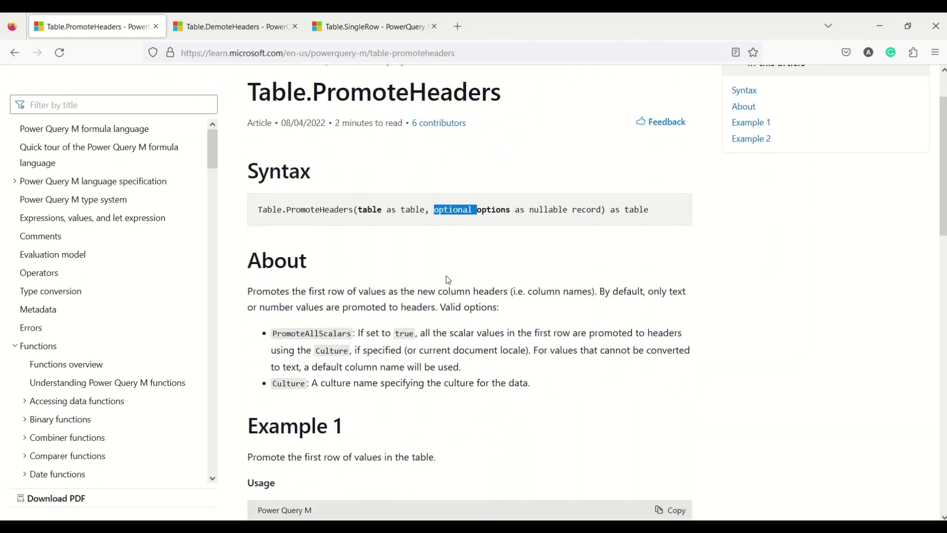
pyautogui.scroll(-8, 448, 280)
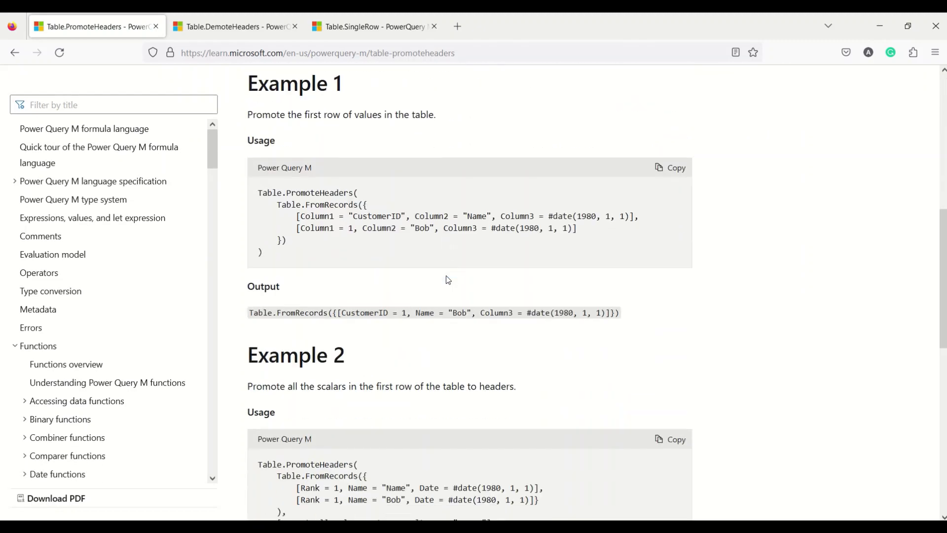
pyautogui.scroll(-2, 447, 276)
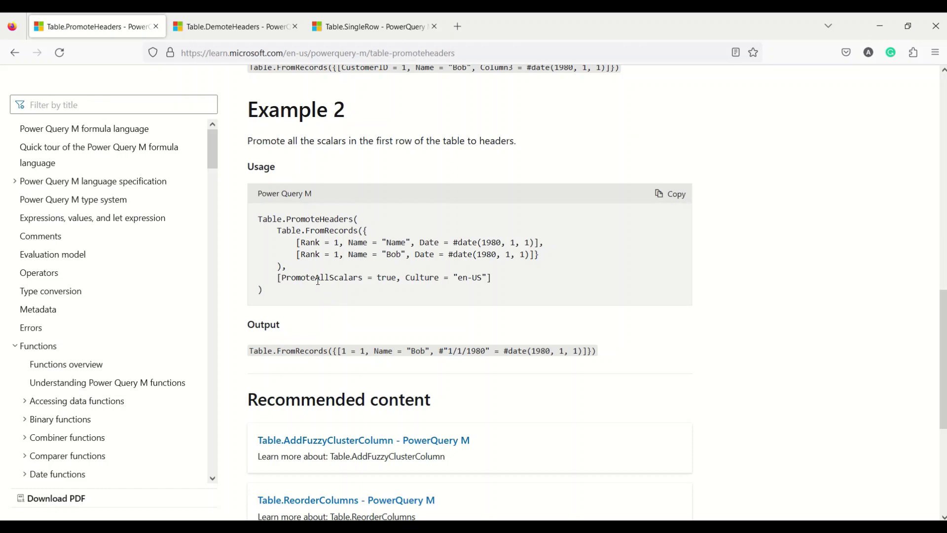
pyautogui.doubleClick(318, 278)
pyautogui.doubleClick(423, 279)
# Review the Table.DemoteHeaders documentation, including its syntax, description and Example 1.
pyautogui.click(256, 26)
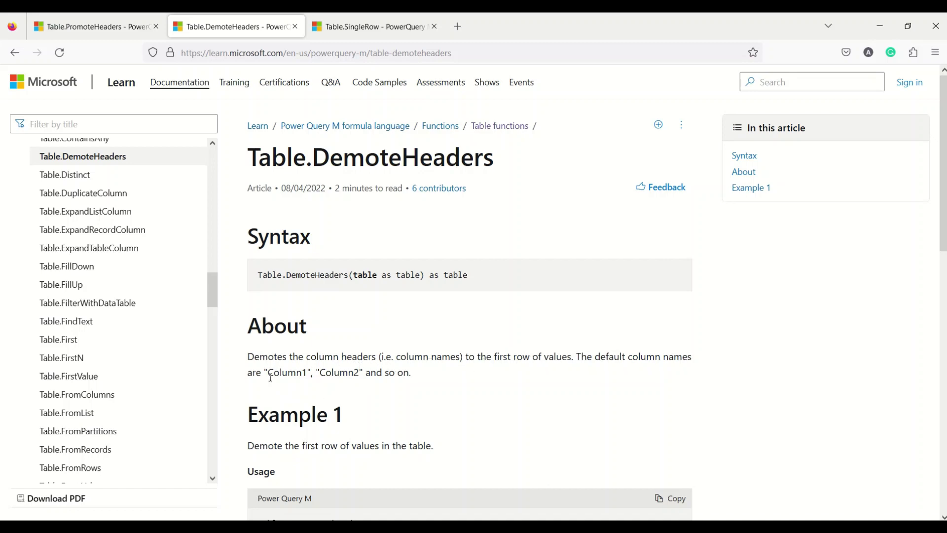
pyautogui.scroll(-6, 313, 374)
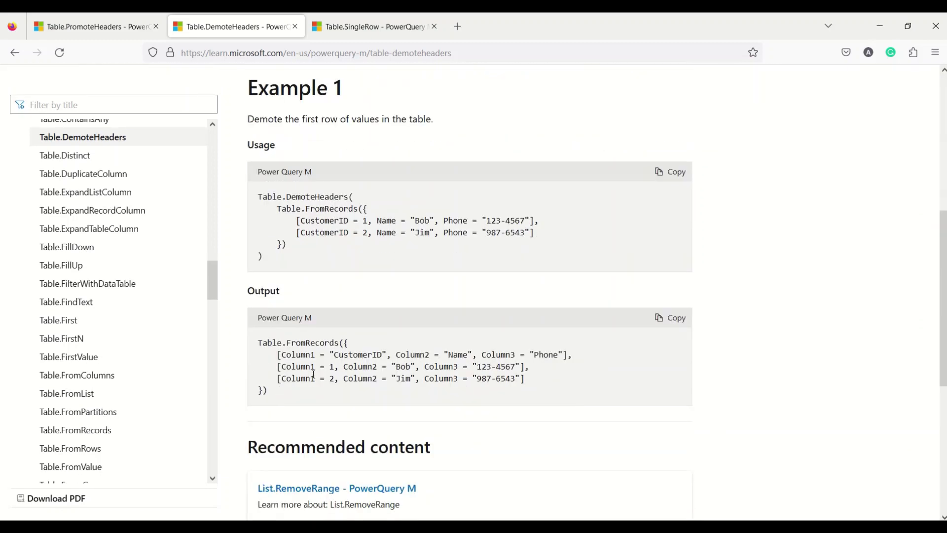
pyautogui.scroll(6, 313, 374)
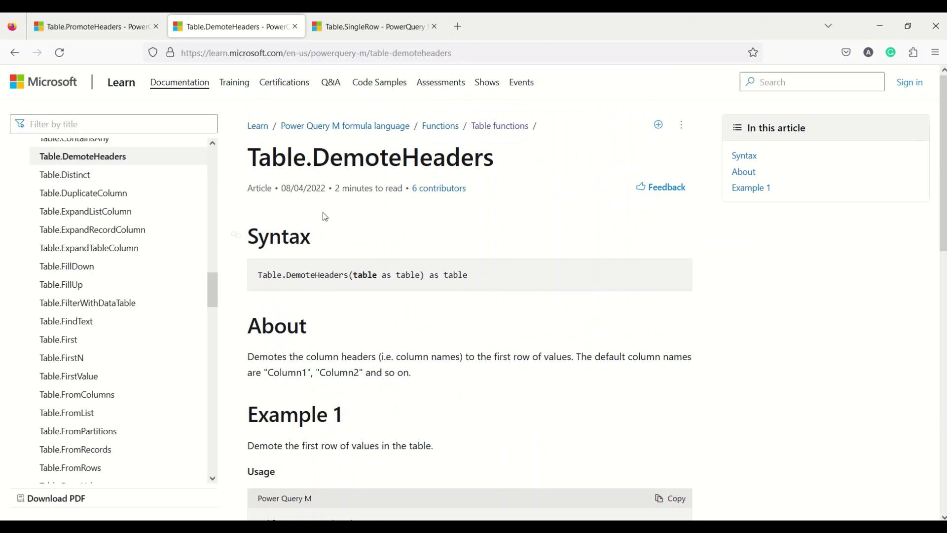
# Review the Table.SingleRow documentation, including its syntax, description and Example 1.
pyautogui.click(352, 30)
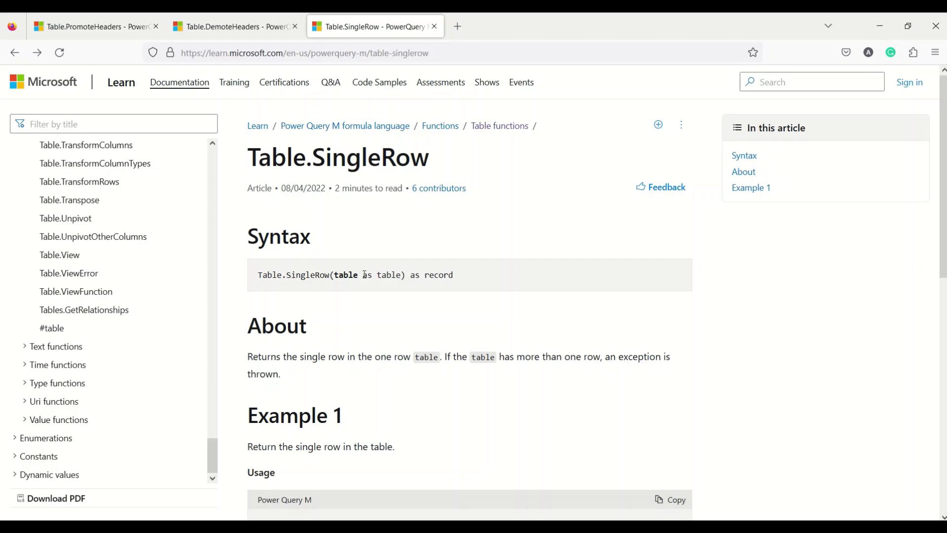
pyautogui.scroll(-2, 314, 312)
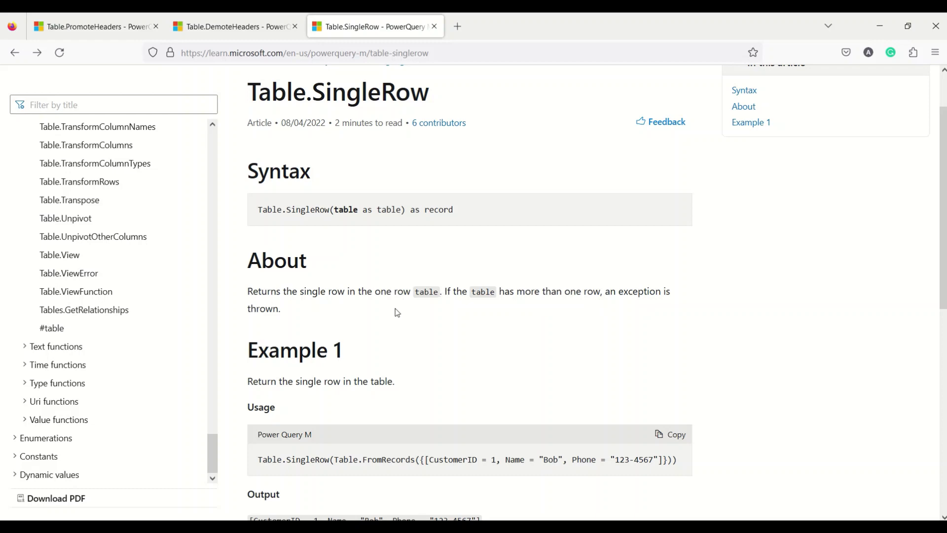
pyautogui.scroll(-5, 395, 310)
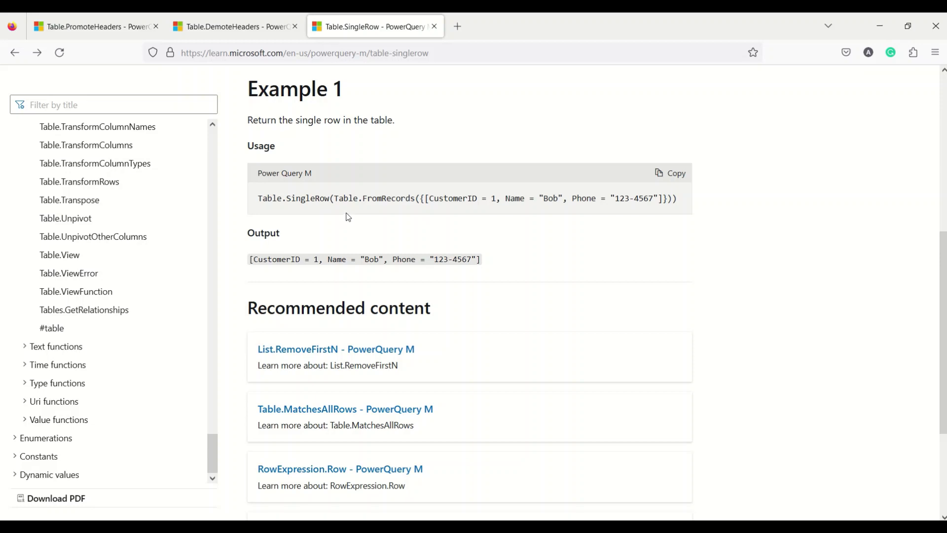
# Switch to the Power Query Table Functions report in Power BI Desktop and open the Power Query Editor.
pyautogui.hotkey('alt', 'Tab')
pyautogui.press('Tab')
pyautogui.press('Tab')
pyautogui.press('Tab')
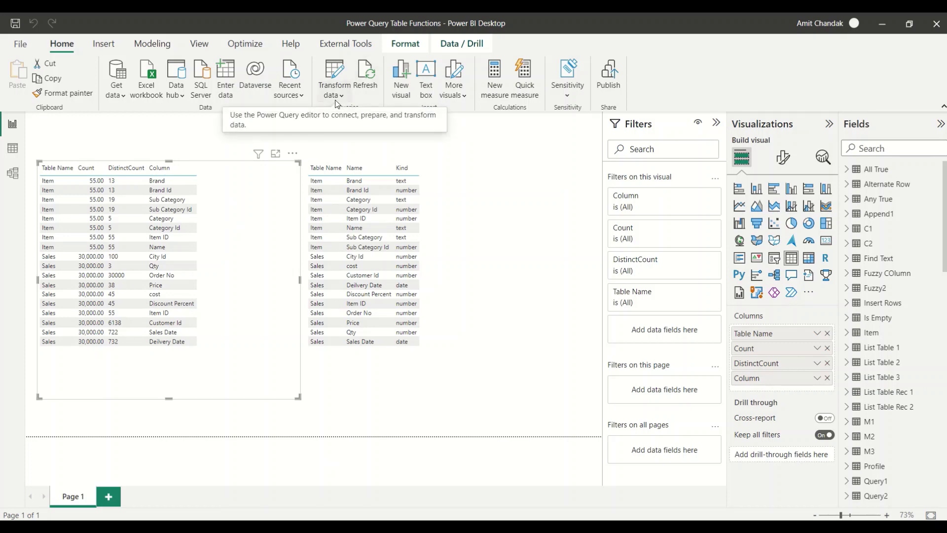
pyautogui.click(337, 99)
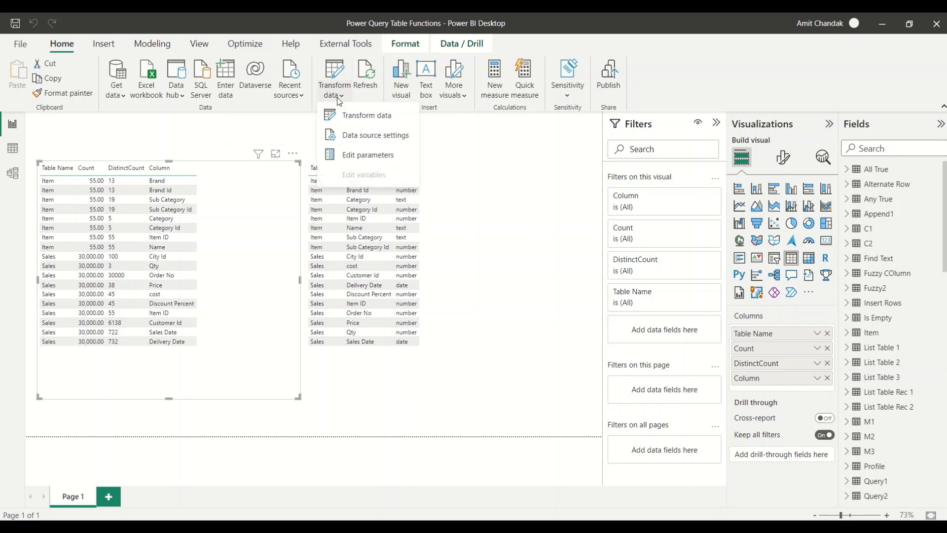
pyautogui.click(350, 121)
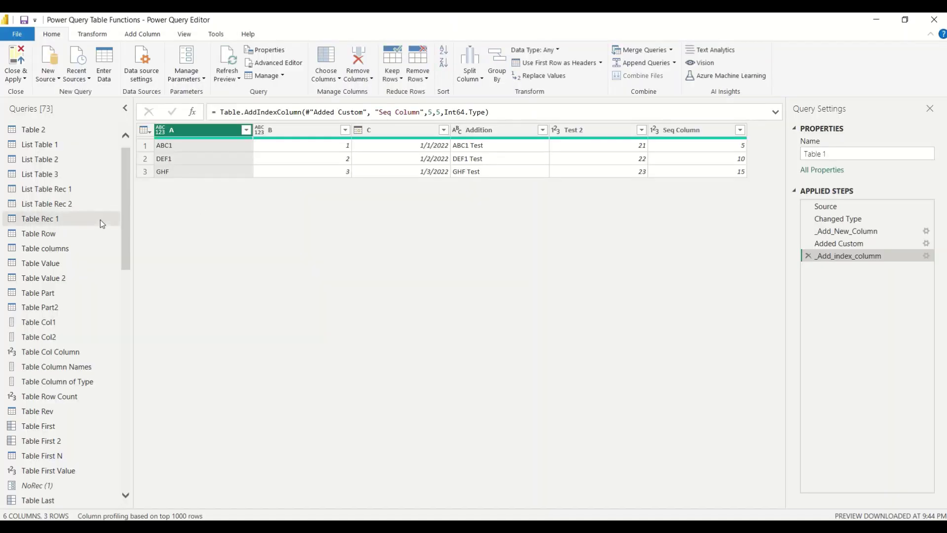
# Try to connect to PivotData.xlsx from the recently used data sources.
pyautogui.scroll(-3, 100, 220)
pyautogui.scroll(-10, 100, 220)
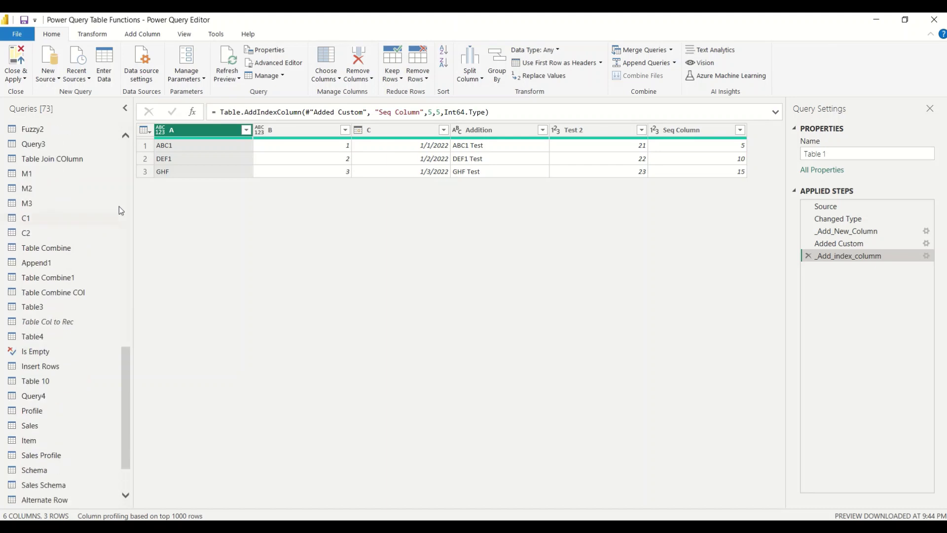
pyautogui.click(49, 74)
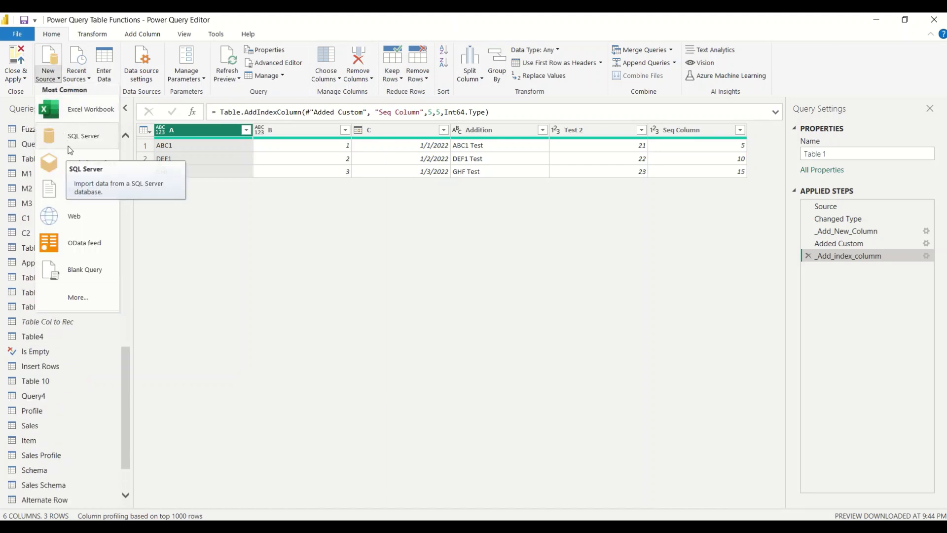
pyautogui.click(193, 201)
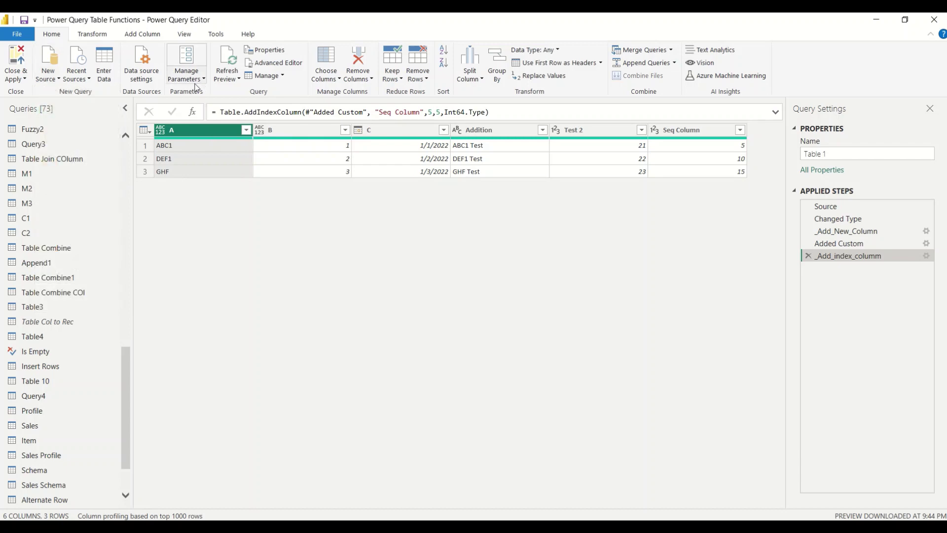
pyautogui.click(77, 74)
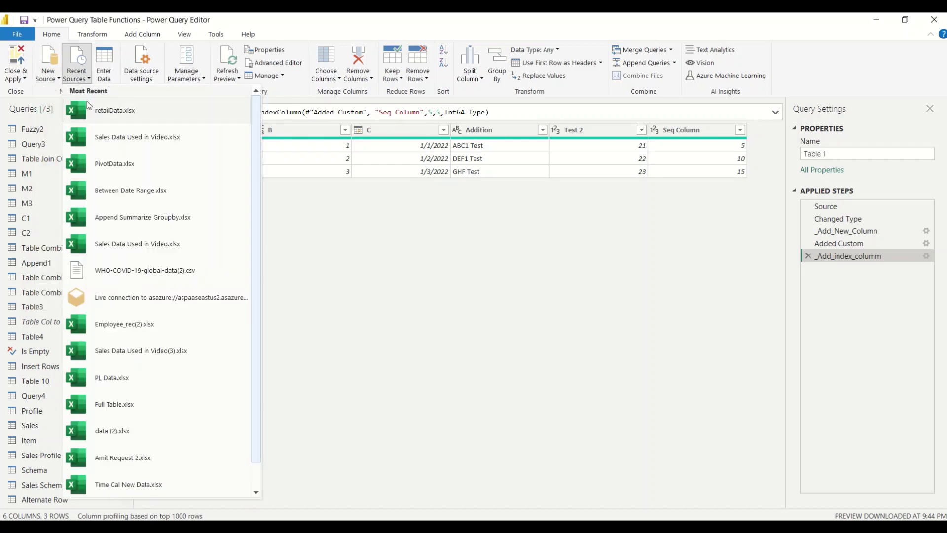
pyautogui.click(110, 165)
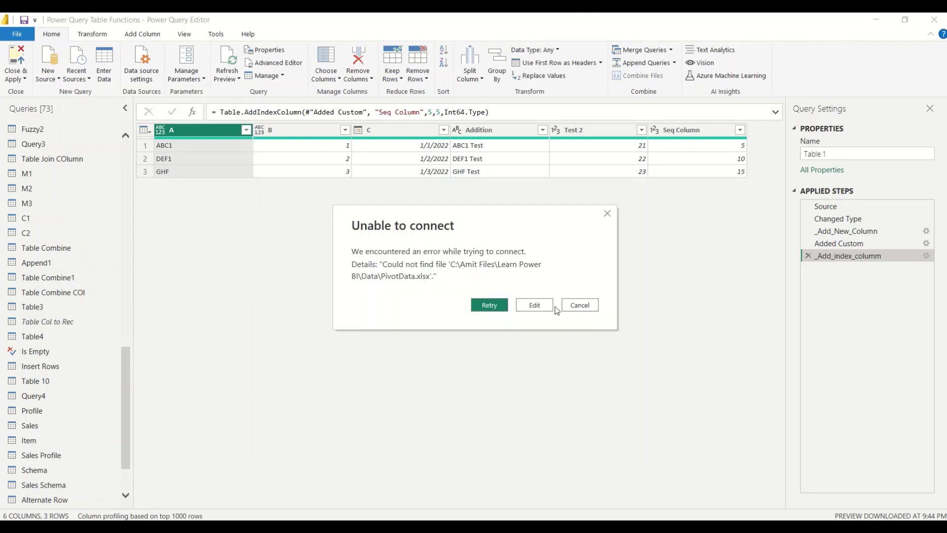
pyautogui.click(575, 304)
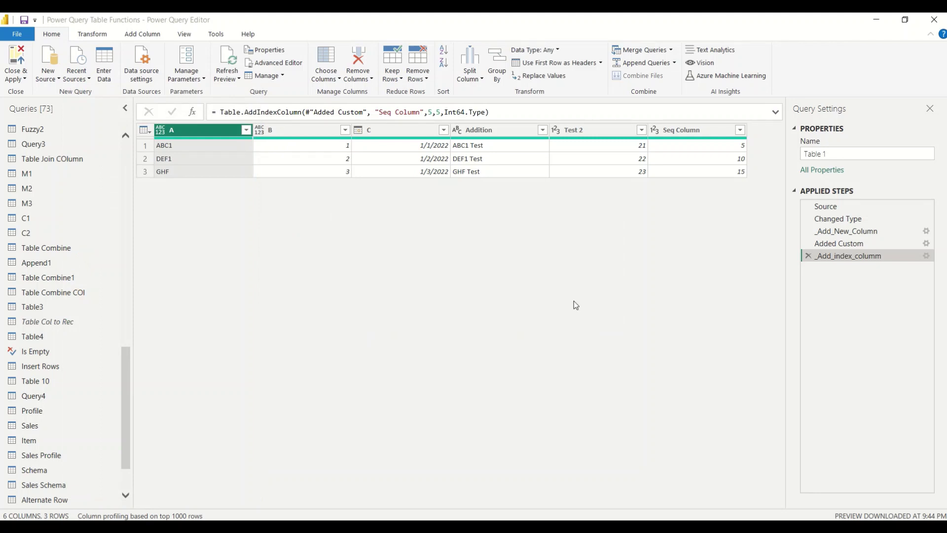
# Connect to the PivotData Excel workbook in the Data folder as a new source.
pyautogui.click(47, 83)
pyautogui.click(48, 79)
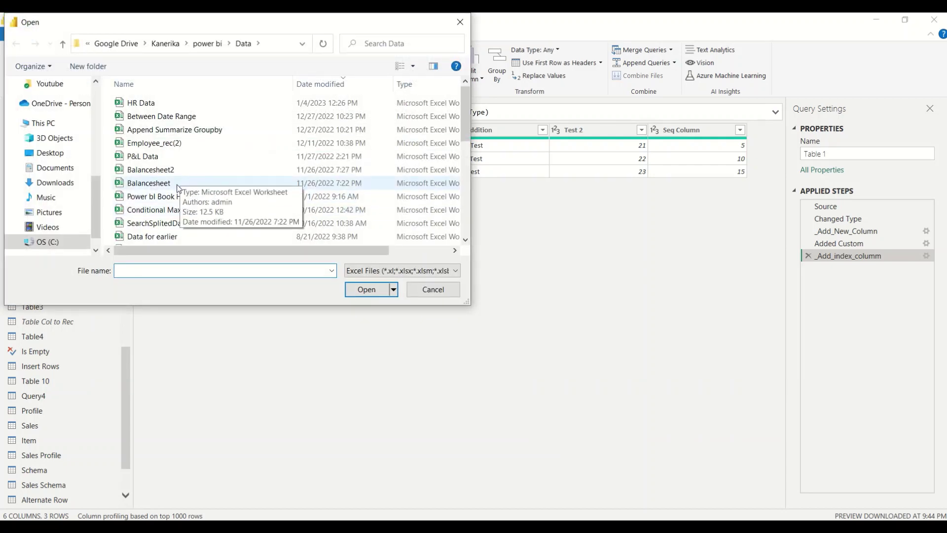
pyautogui.scroll(-2, 178, 188)
pyautogui.click(150, 242)
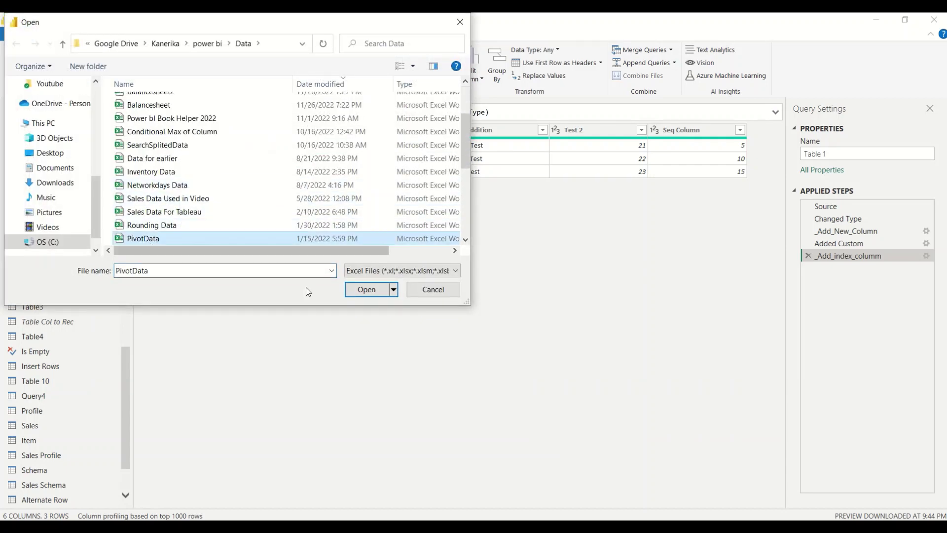
pyautogui.click(363, 290)
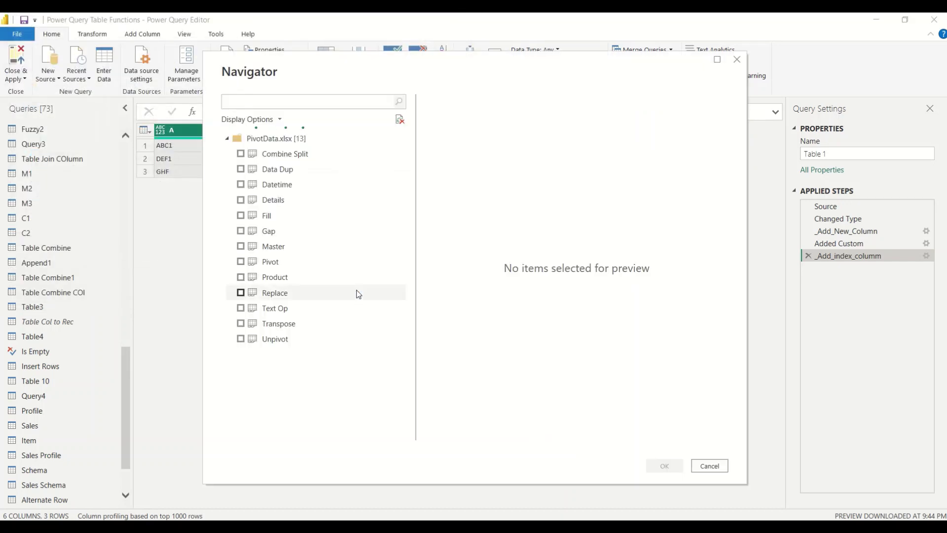
# Import the Fill, Details and Product sheets from PivotData.xlsx as queries.
pyautogui.click(240, 215)
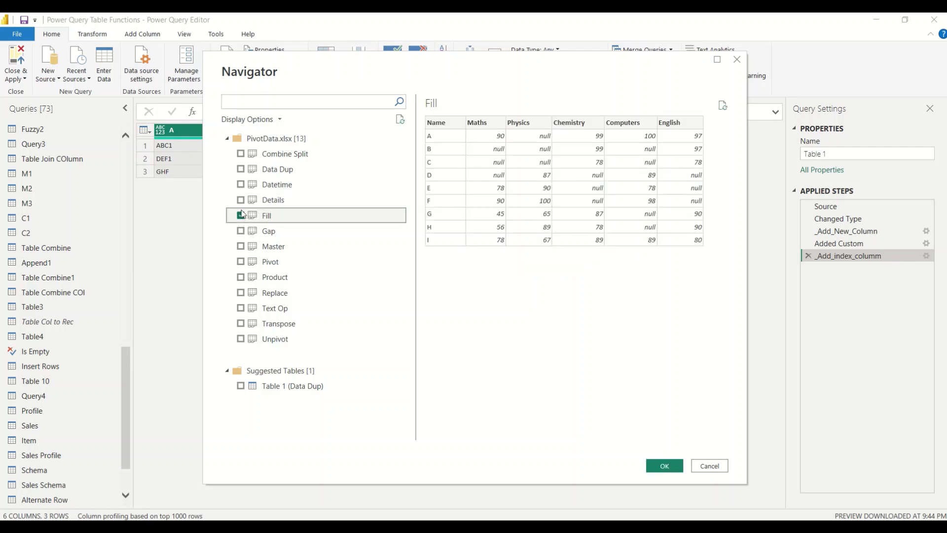
pyautogui.click(240, 200)
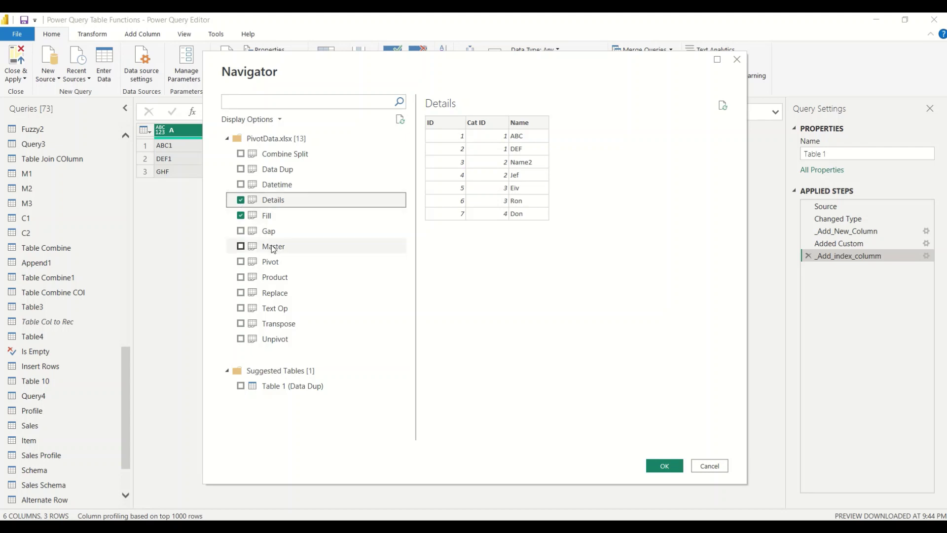
pyautogui.click(242, 278)
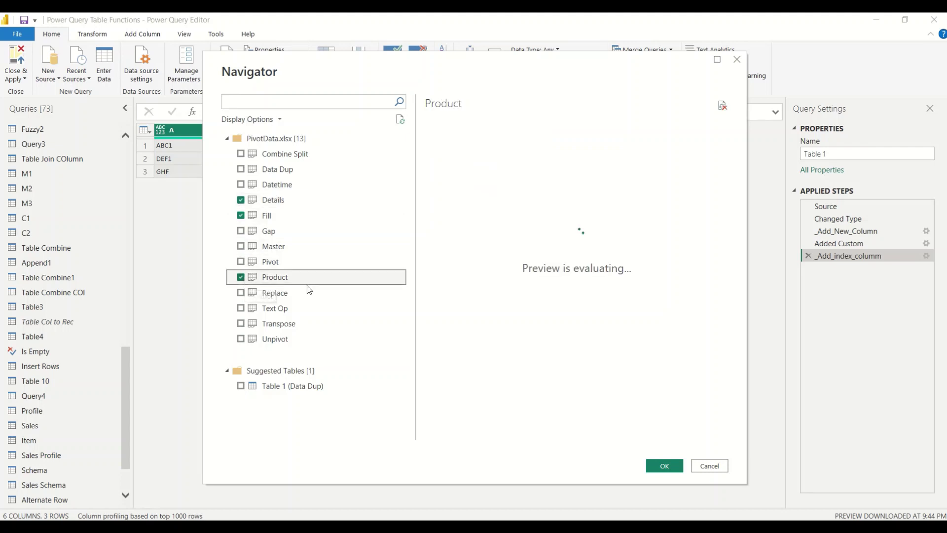
pyautogui.click(665, 465)
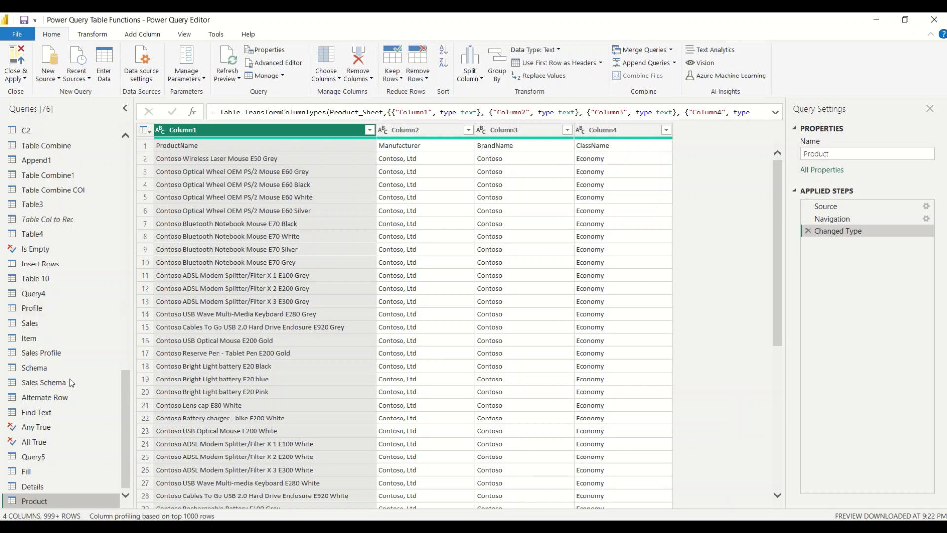
# Delete the Changed Type and Promoted Headers steps from the Fill query.
pyautogui.click(40, 82)
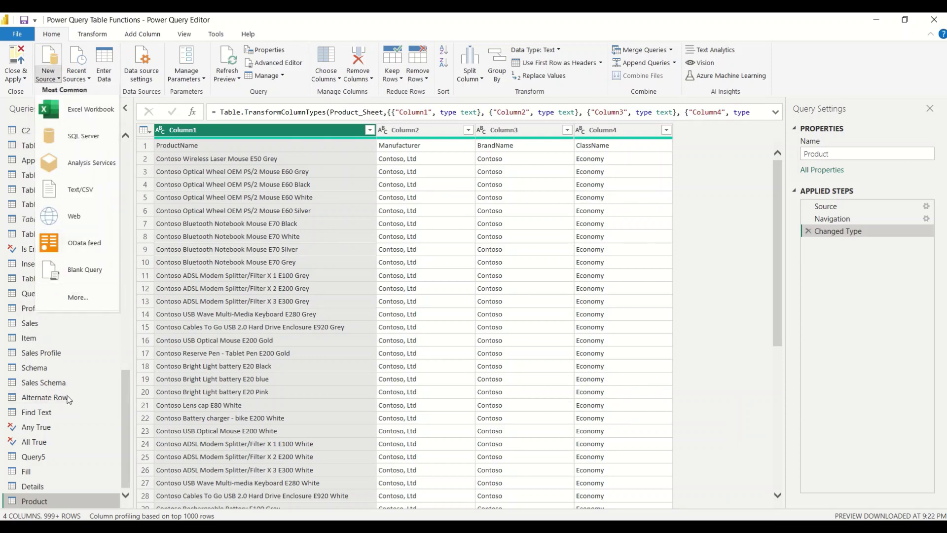
pyautogui.click(33, 476)
pyautogui.click(34, 476)
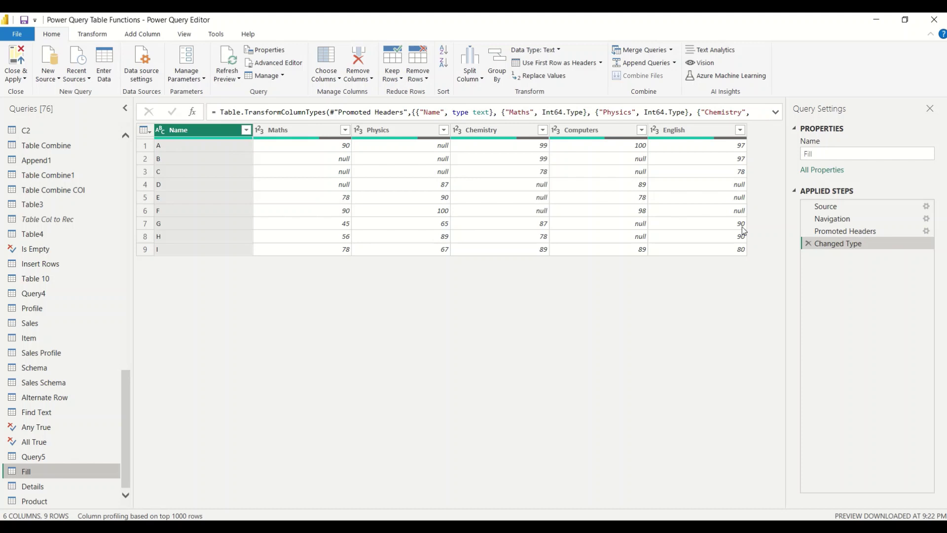
pyautogui.click(816, 232)
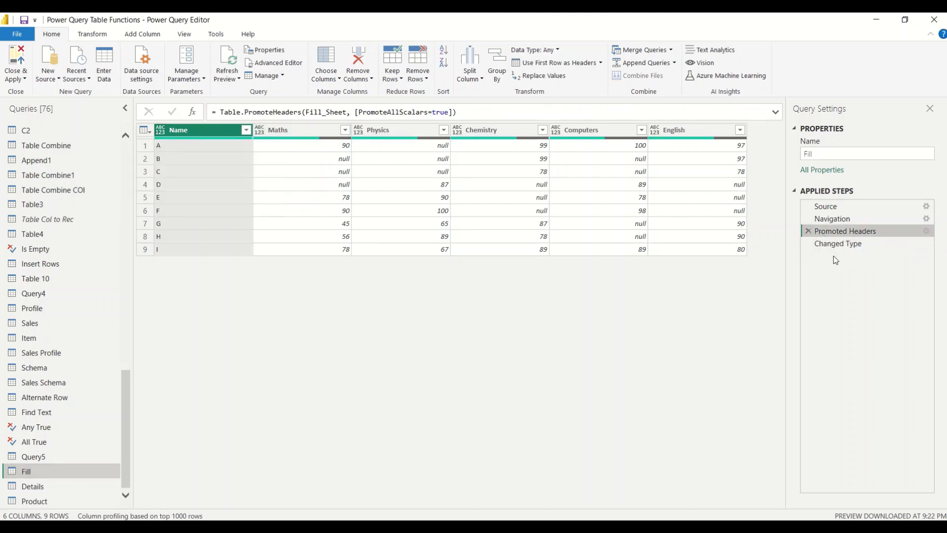
pyautogui.click(807, 243)
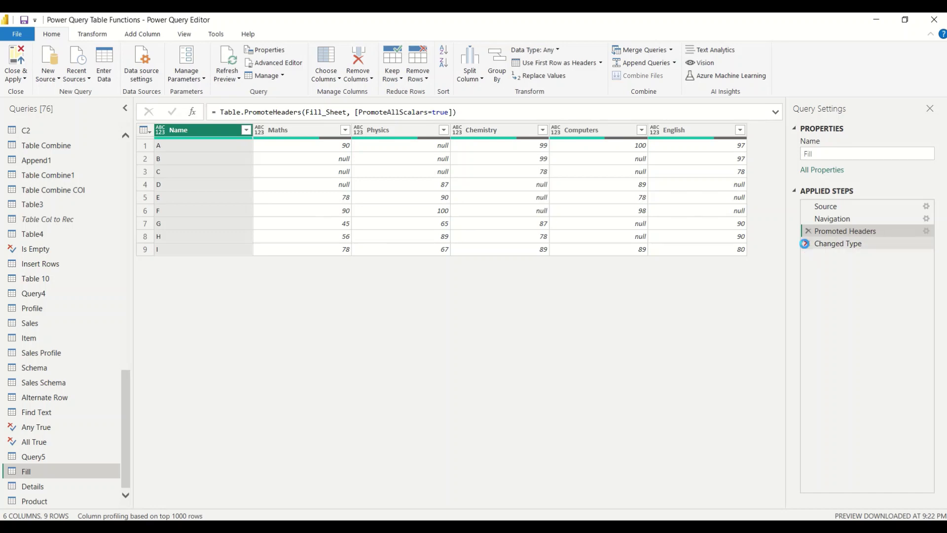
pyautogui.click(808, 237)
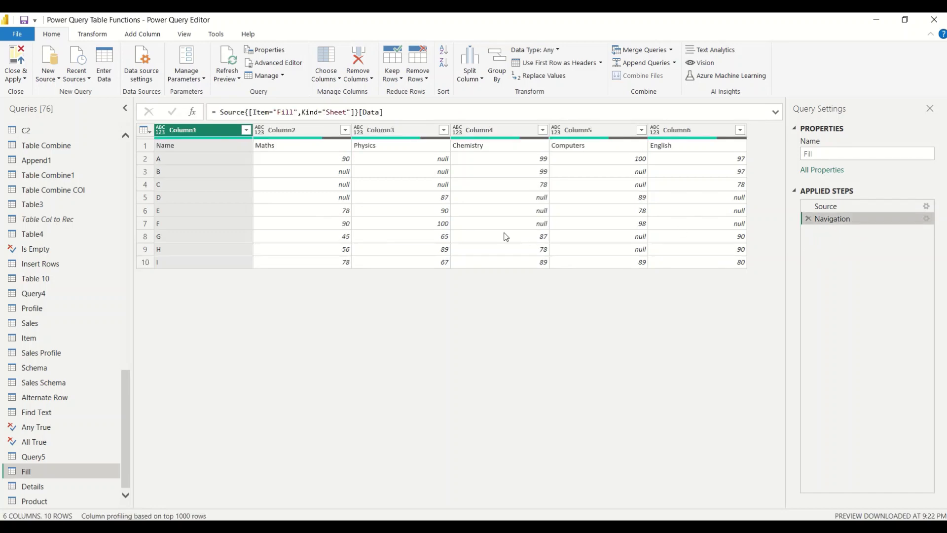
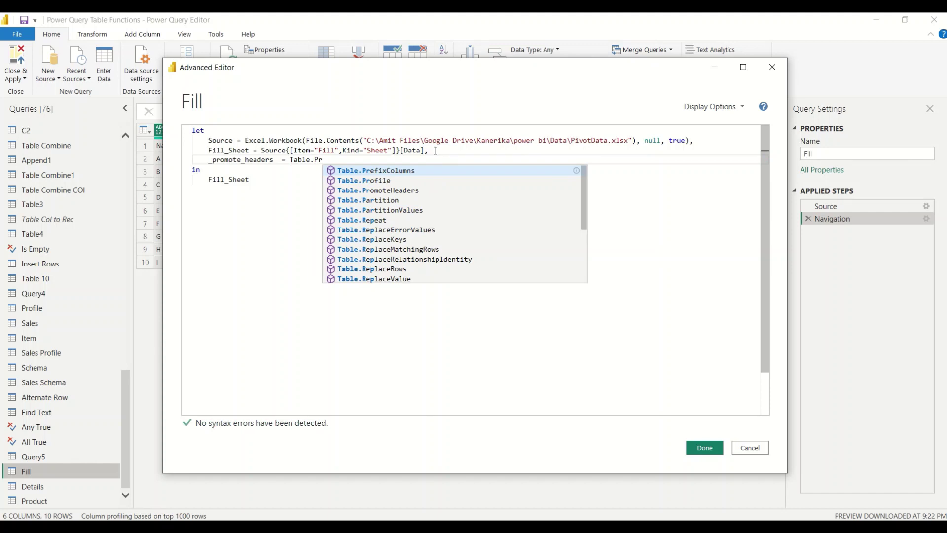
# Complete the _promote_headers step of the Fill query as Table.PromoteHeaders(Fill_Sheet).
pyautogui.write('o')
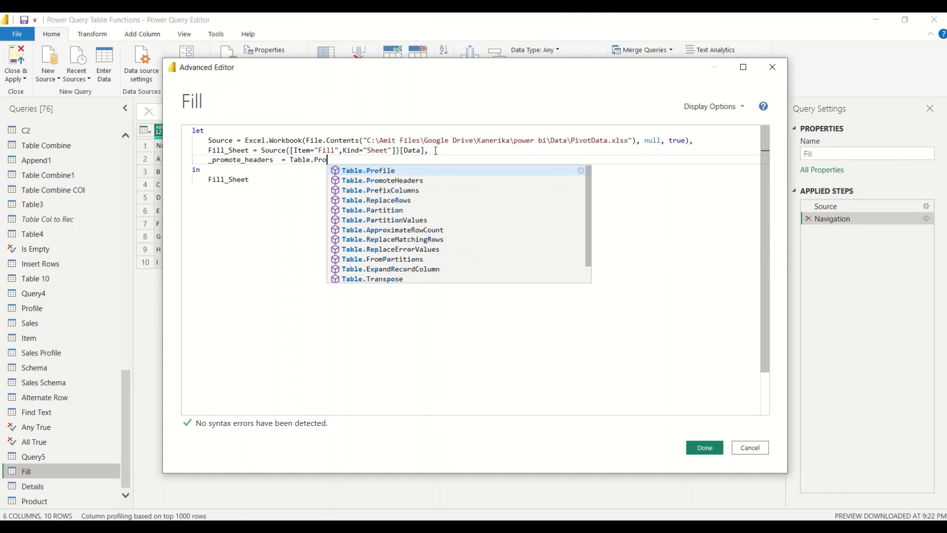
pyautogui.press('Down')
pyautogui.press('Tab')
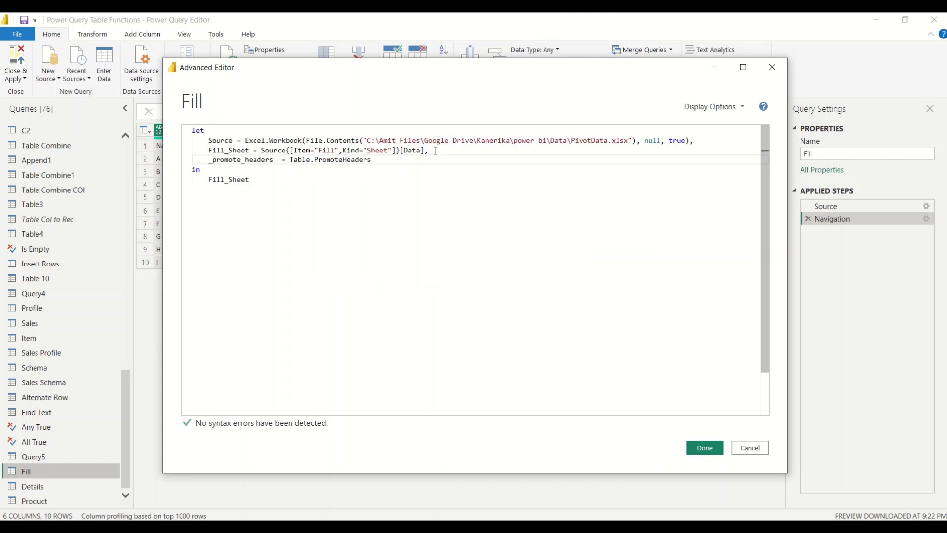
pyautogui.write('(')
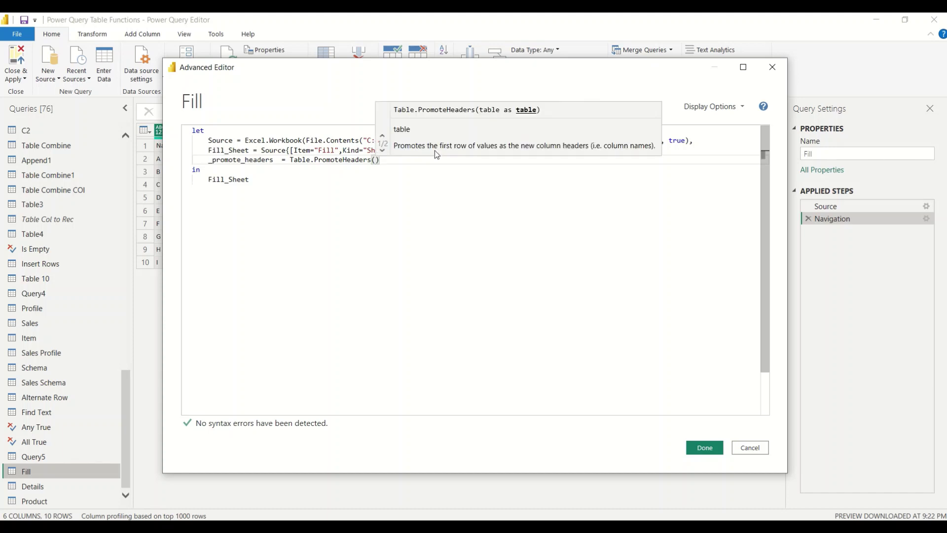
pyautogui.doubleClick(232, 152)
pyautogui.hotkey('ctrl', 'c')
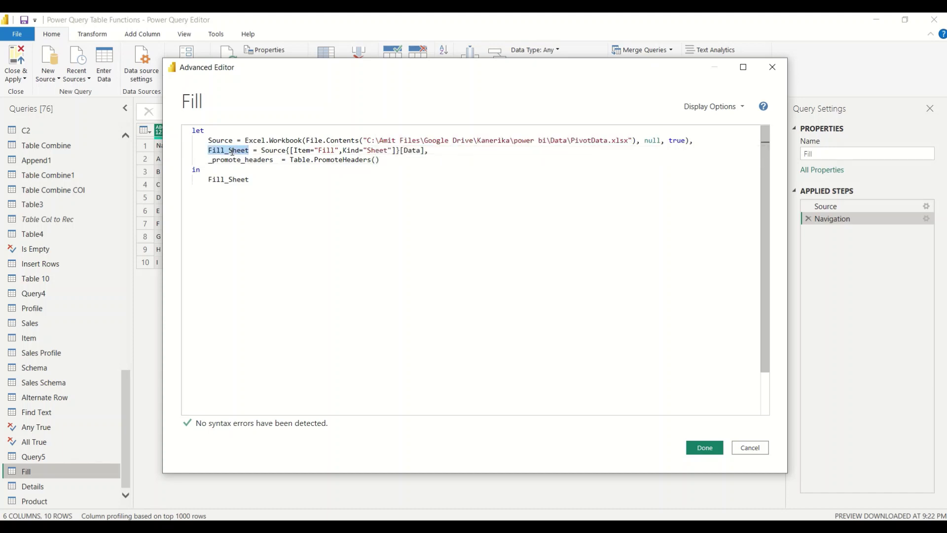
pyautogui.click(376, 160)
pyautogui.hotkey('ctrl', 'v')
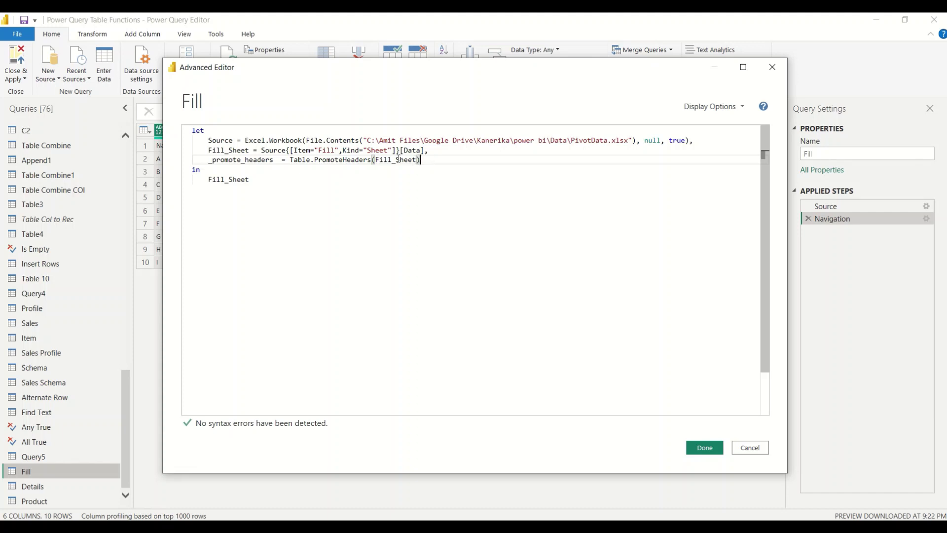
pyautogui.click(247, 160)
pyautogui.doubleClick(246, 161)
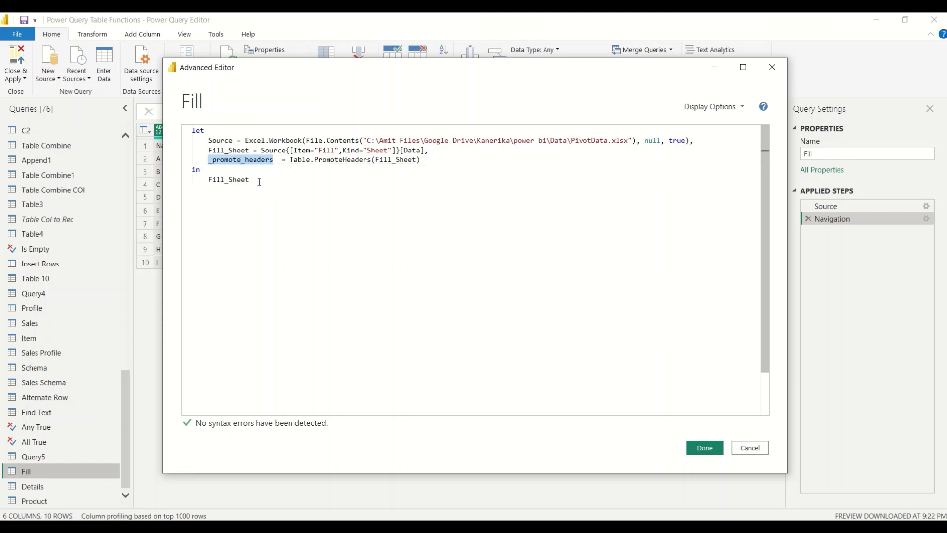
pyautogui.moveTo(252, 180); pyautogui.dragTo(208, 181)
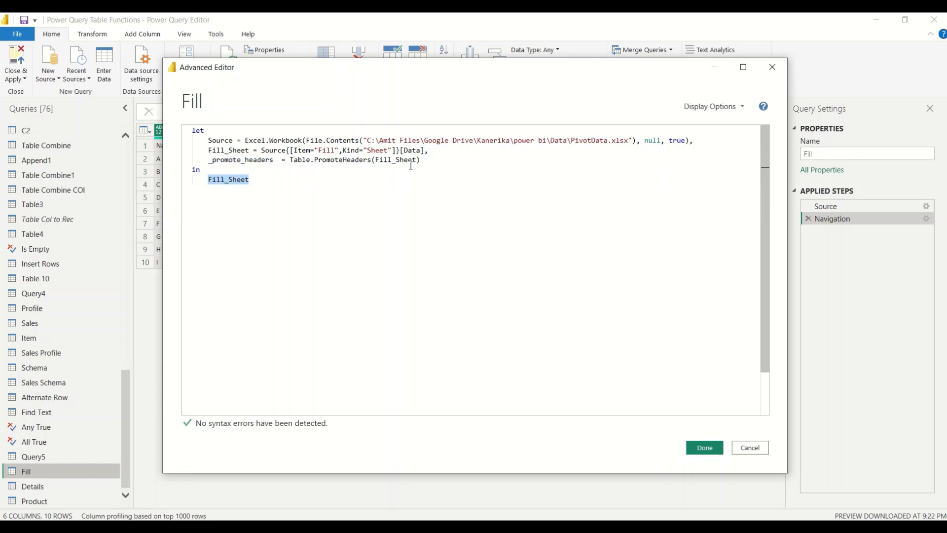
pyautogui.click(341, 165)
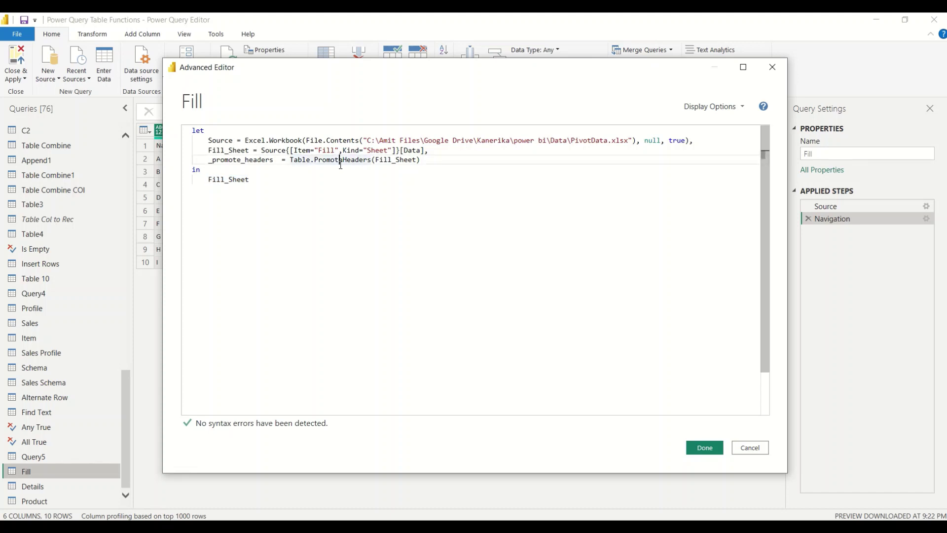
pyautogui.click(239, 152)
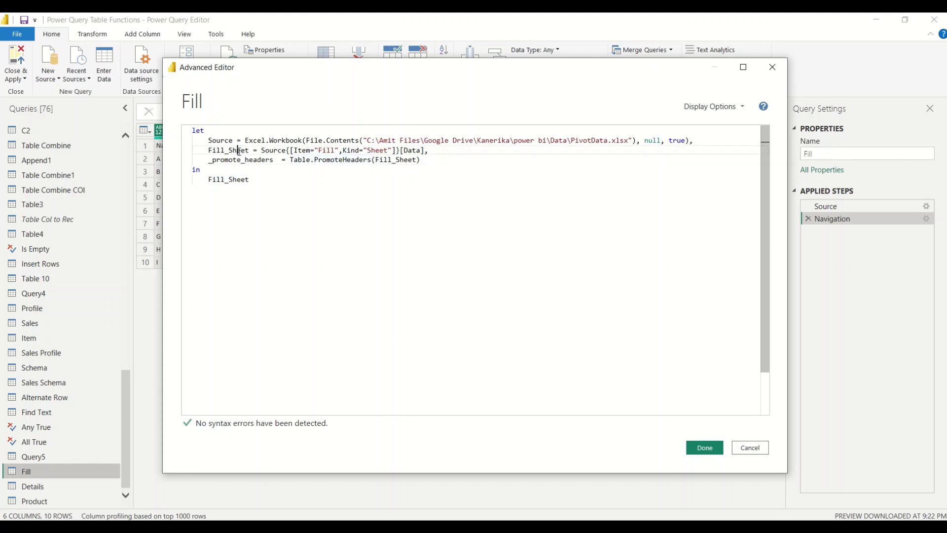
pyautogui.doubleClick(239, 151)
pyautogui.click(396, 161)
pyautogui.doubleClick(395, 161)
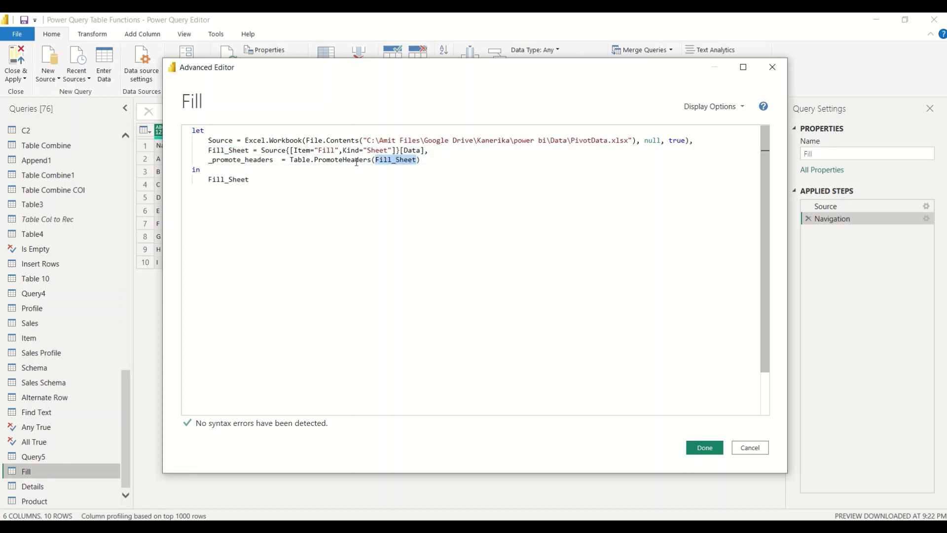
# Make _promote_headers the output of the Fill query in place of Fill_Sheet and apply the edited code.
pyautogui.doubleClick(246, 161)
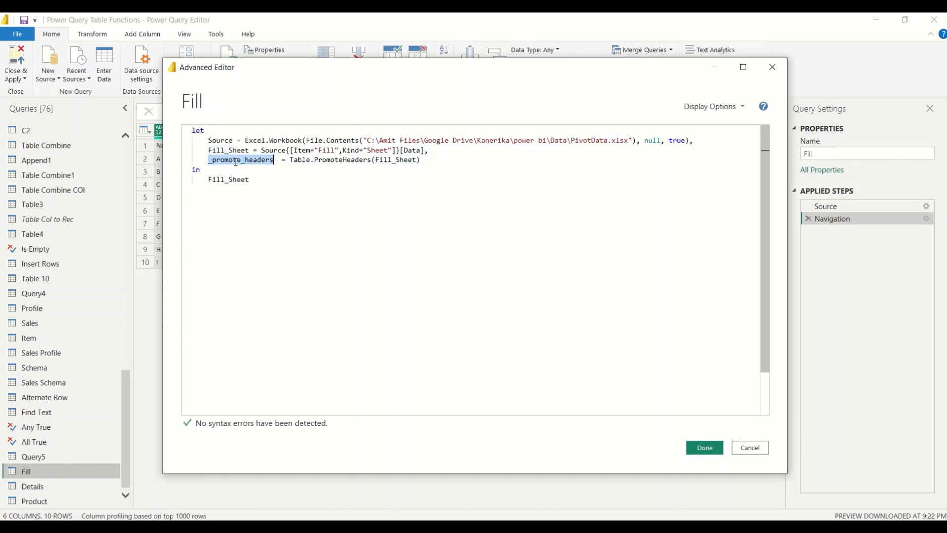
pyautogui.hotkey('ctrl', 'c')
pyautogui.doubleClick(228, 180)
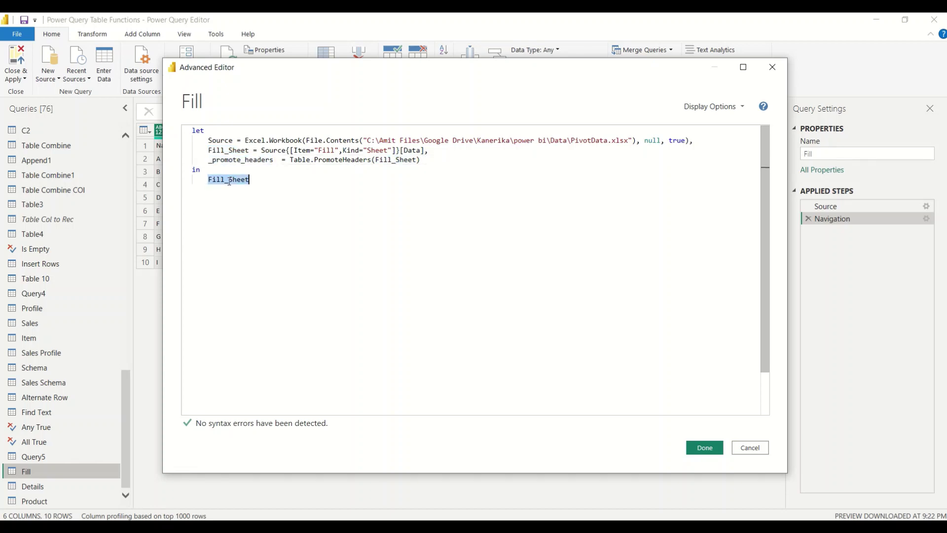
pyautogui.hotkey('ctrl', 'v')
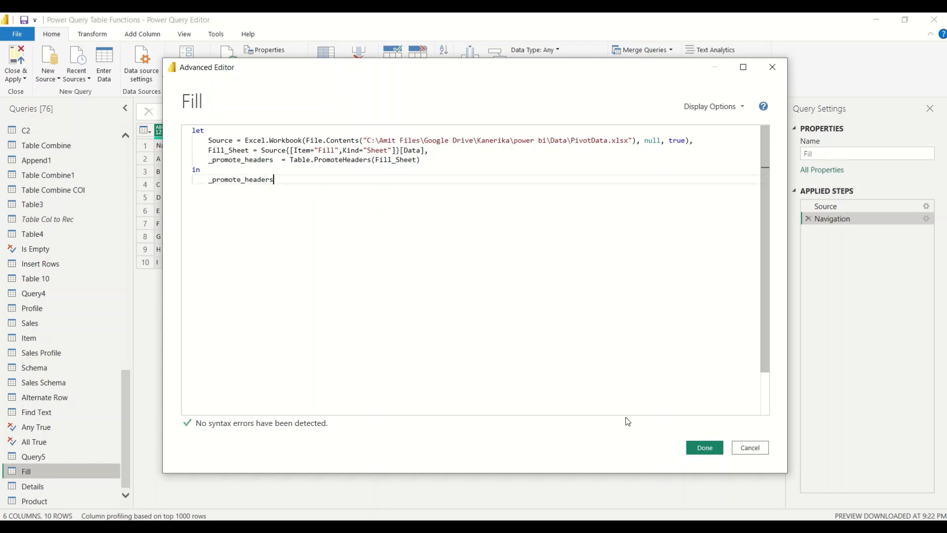
pyautogui.click(701, 446)
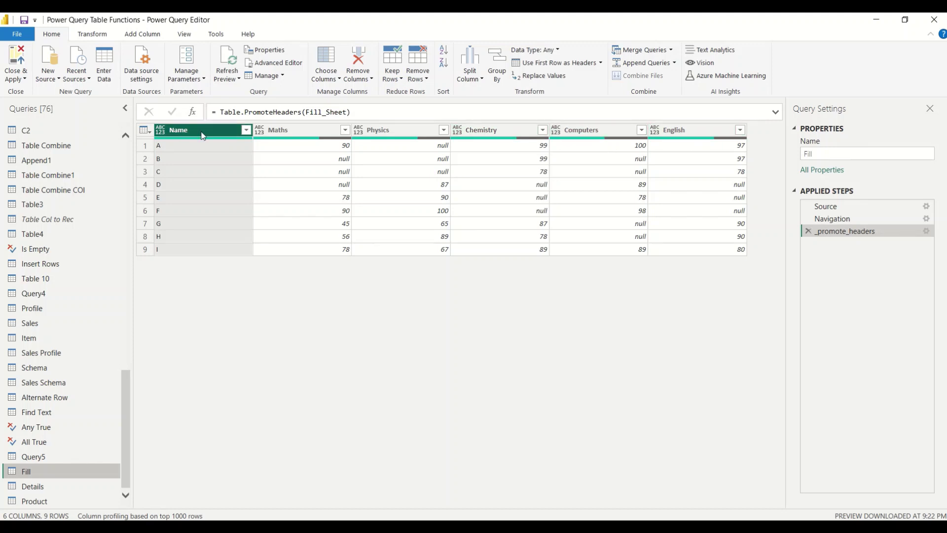
pyautogui.rightClick(178, 130)
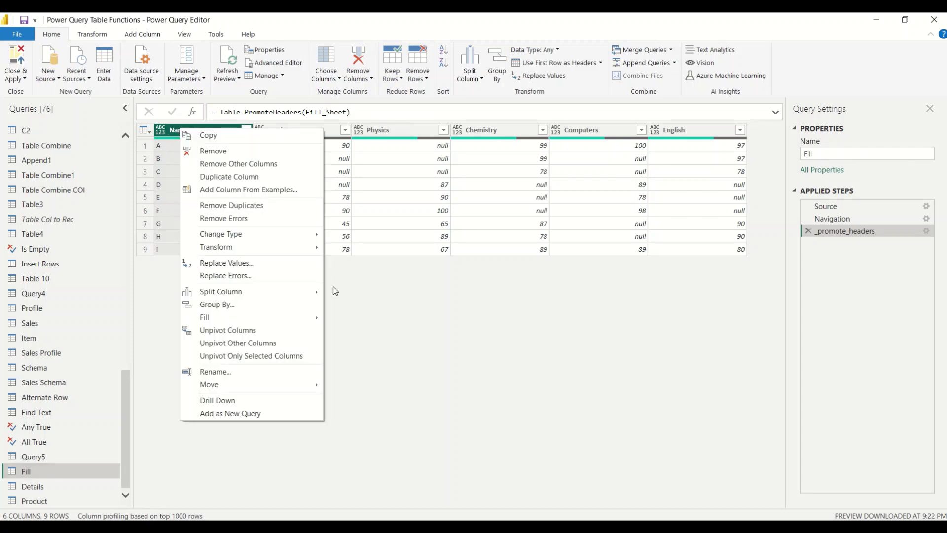
pyautogui.click(386, 300)
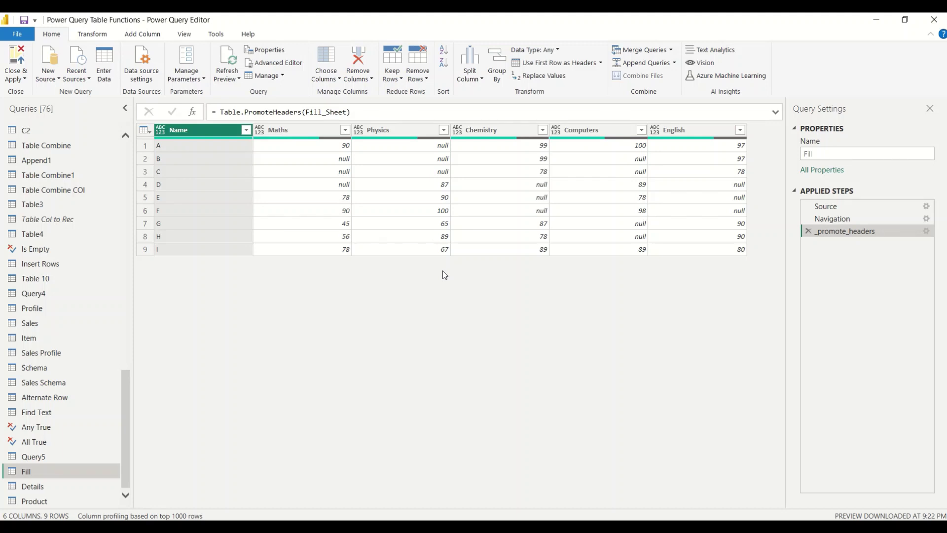
# Try using the first row of the Details query as headers, and delete the steps this adds.
pyautogui.click(50, 487)
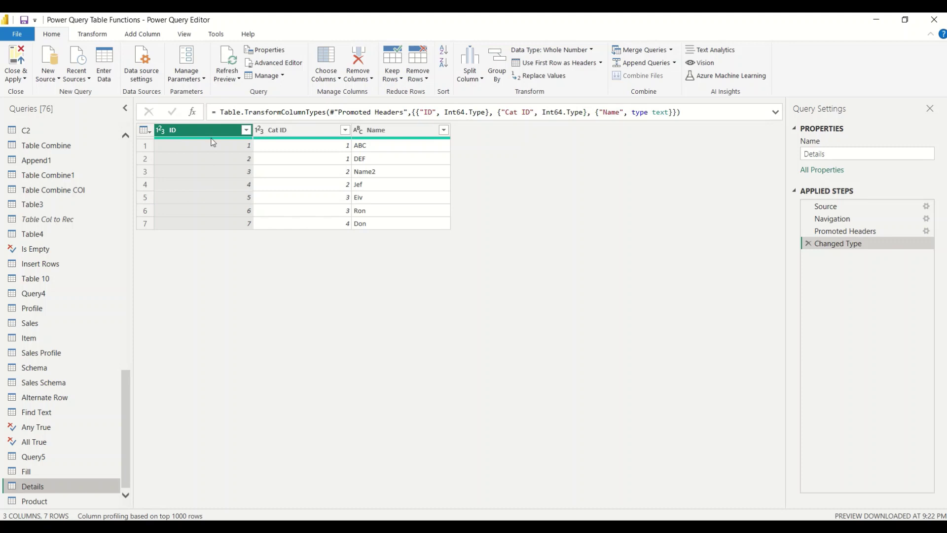
pyautogui.click(550, 65)
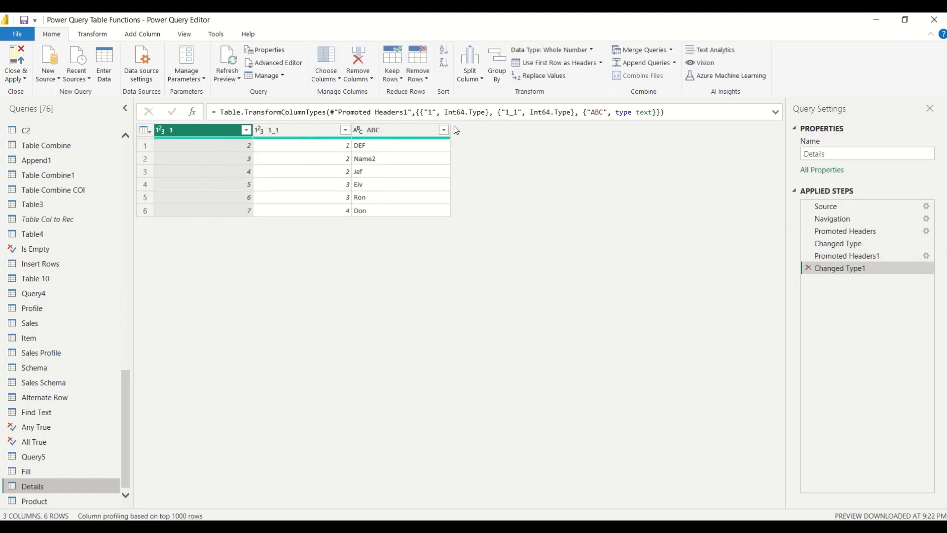
pyautogui.moveTo(305, 143)
pyautogui.click(808, 267)
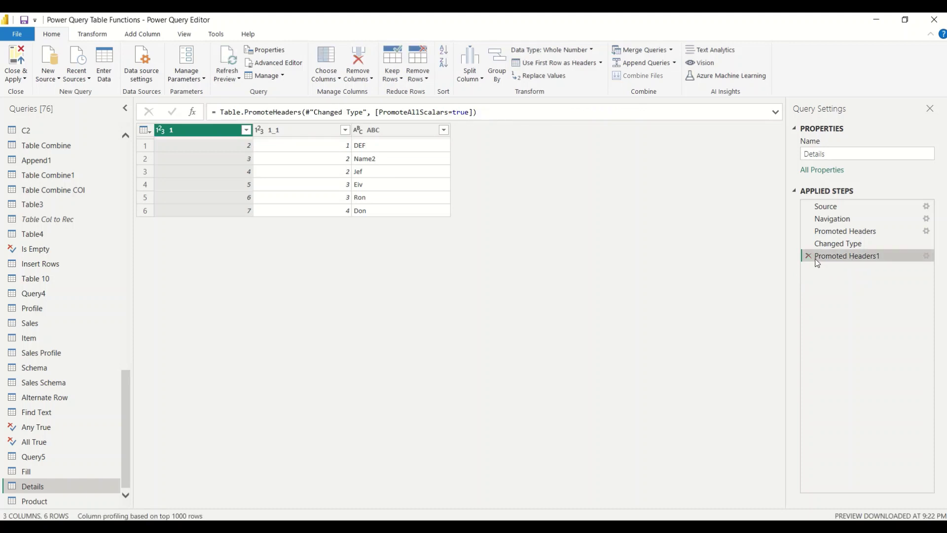
pyautogui.click(810, 255)
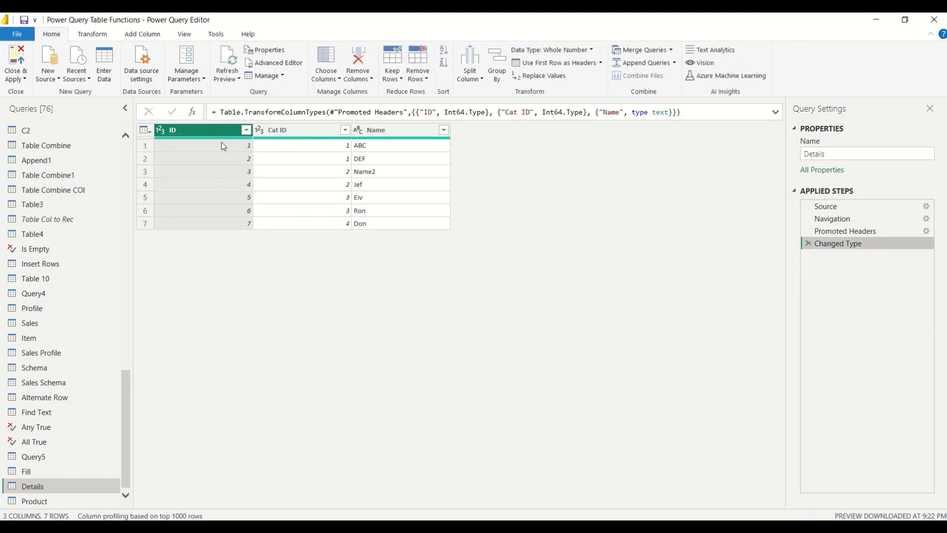
# Add a step _demote_header = Table.DemoteHeaders(#"Changed Type") after the Changed Type step in the Details query's code.
pyautogui.rightClick(53, 485)
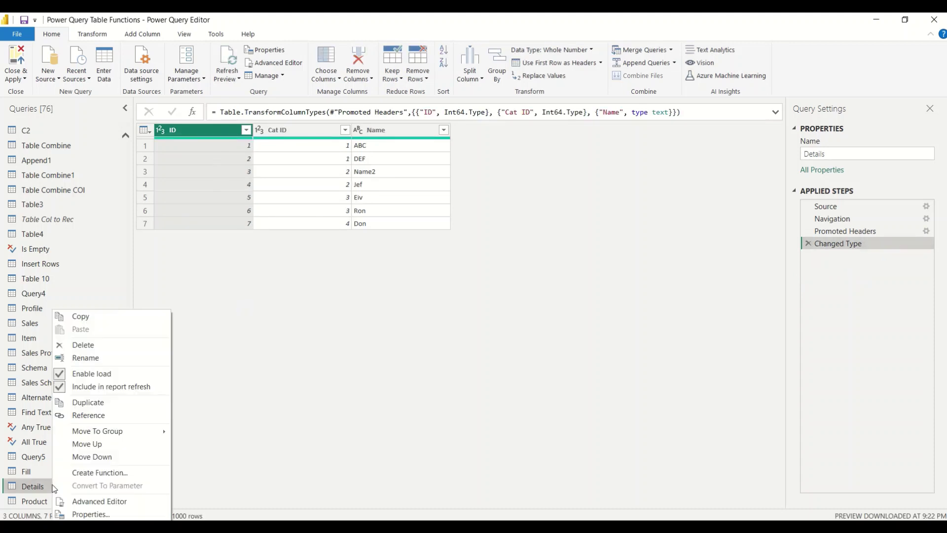
pyautogui.click(91, 502)
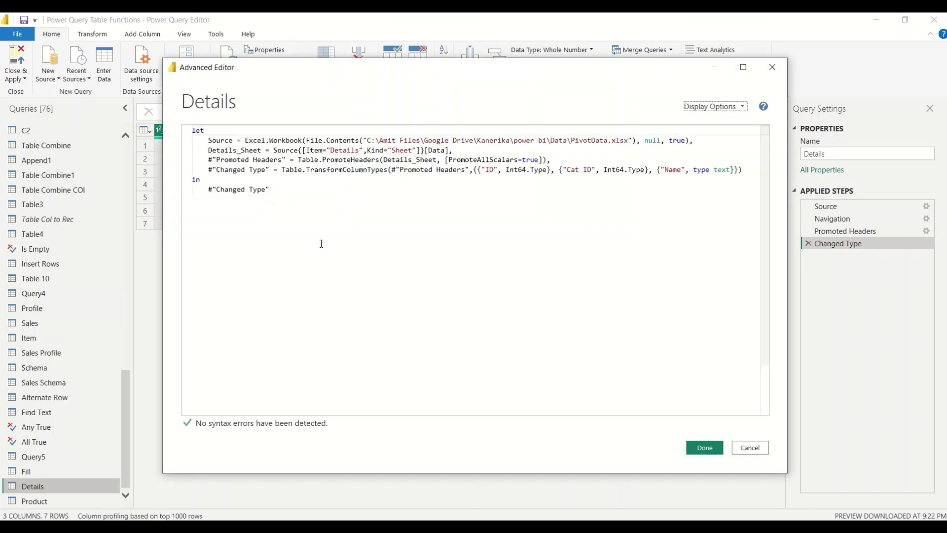
pyautogui.click(748, 169)
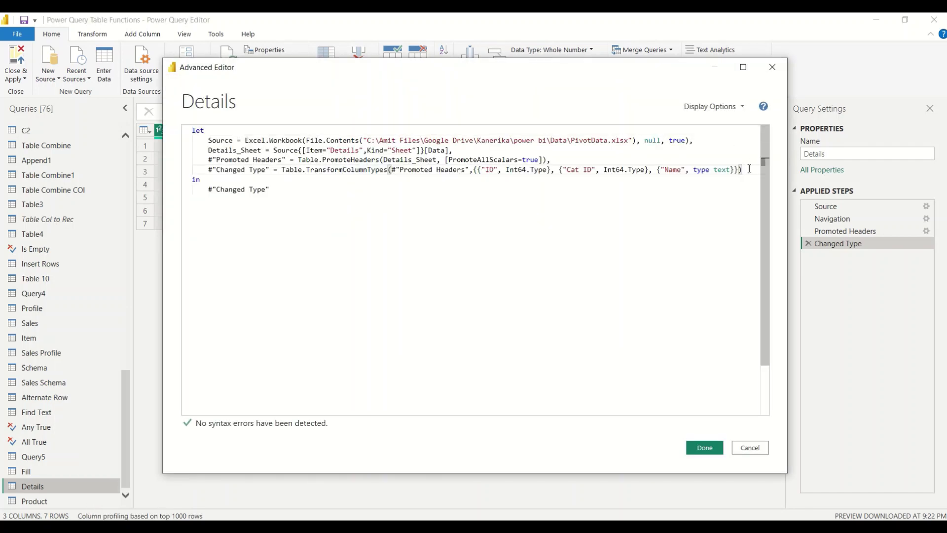
pyautogui.write(',')
pyautogui.press('Return')
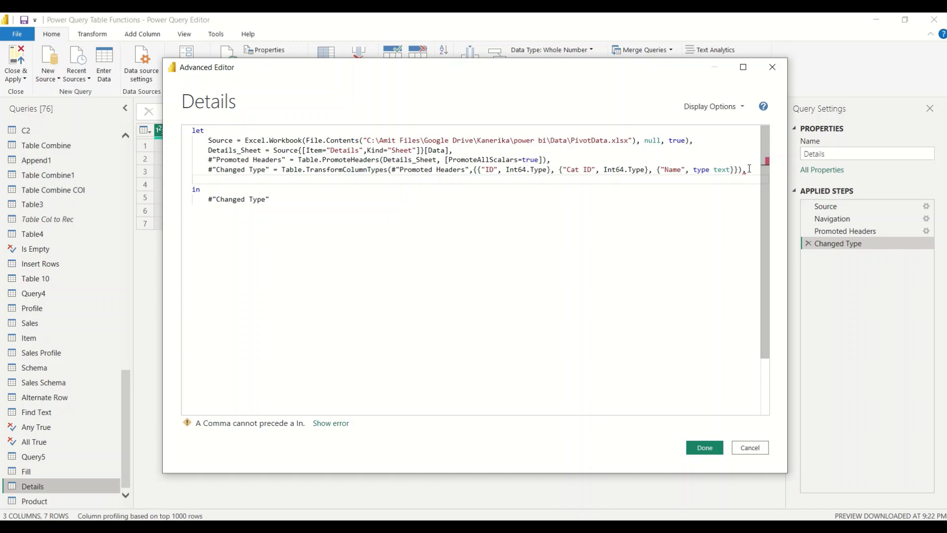
pyautogui.write('_demo')
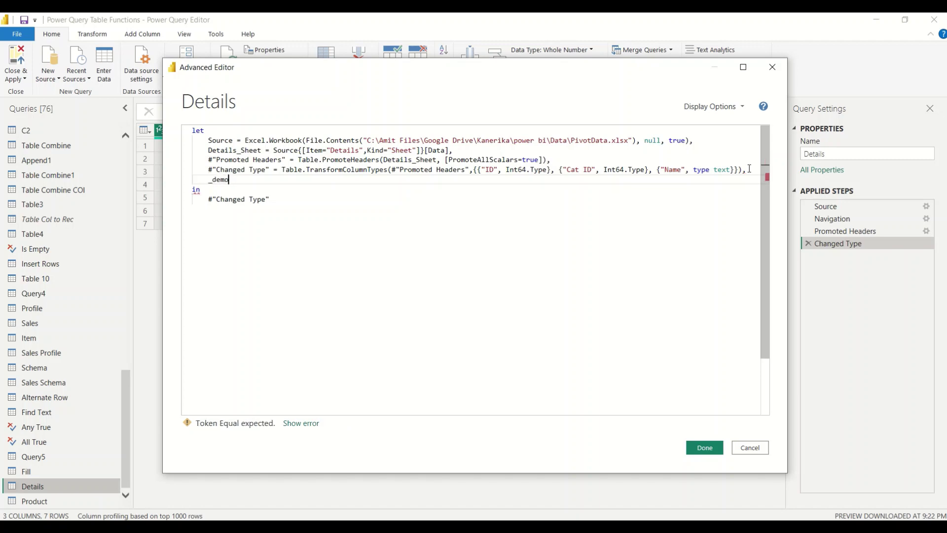
pyautogui.write('te_header = Table')
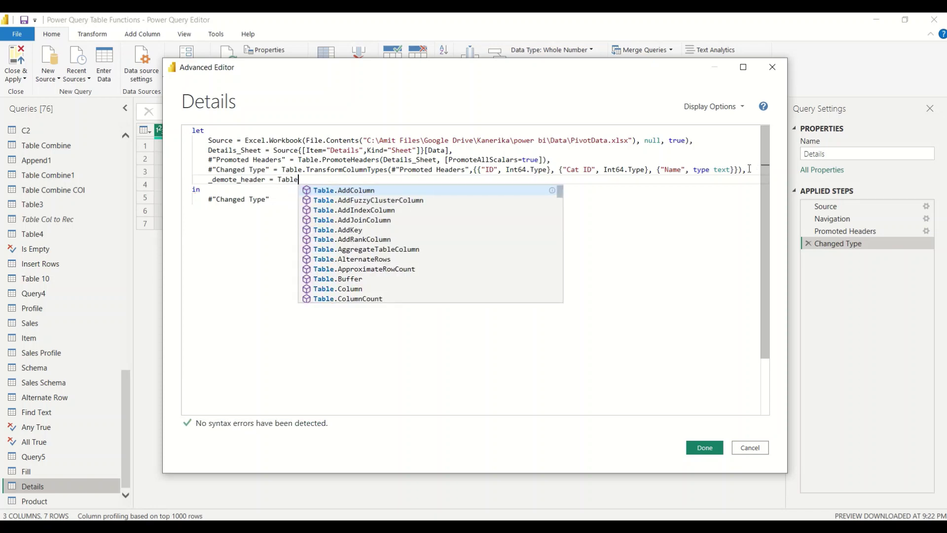
pyautogui.write('.De')
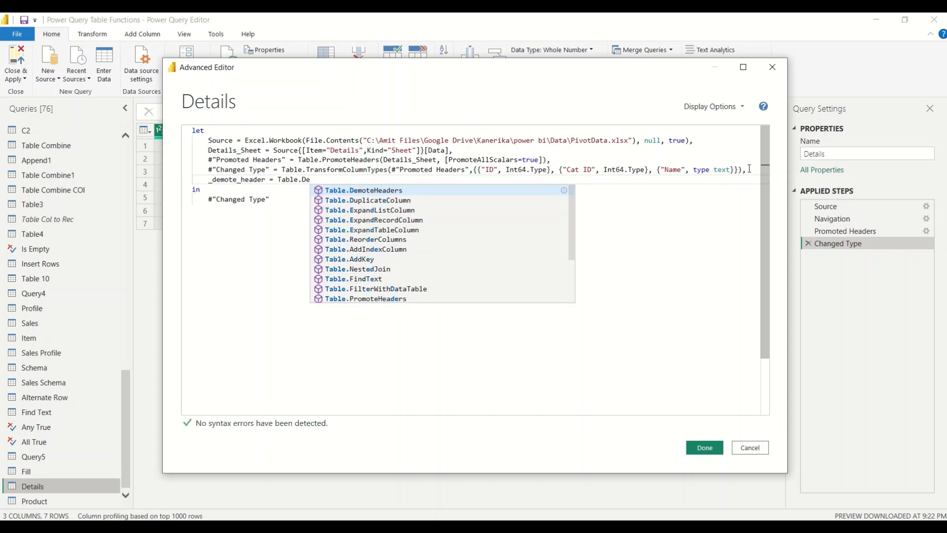
pyautogui.press('Tab')
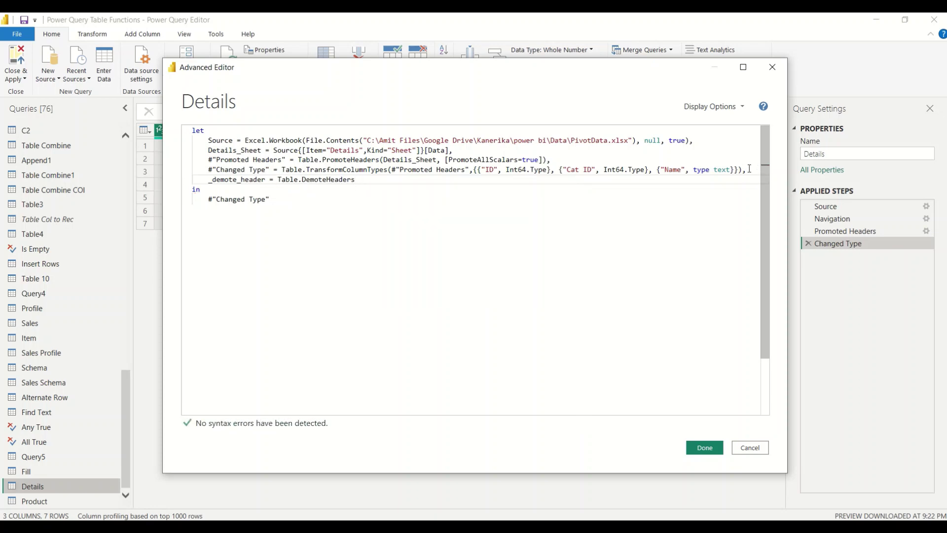
pyautogui.write('(')
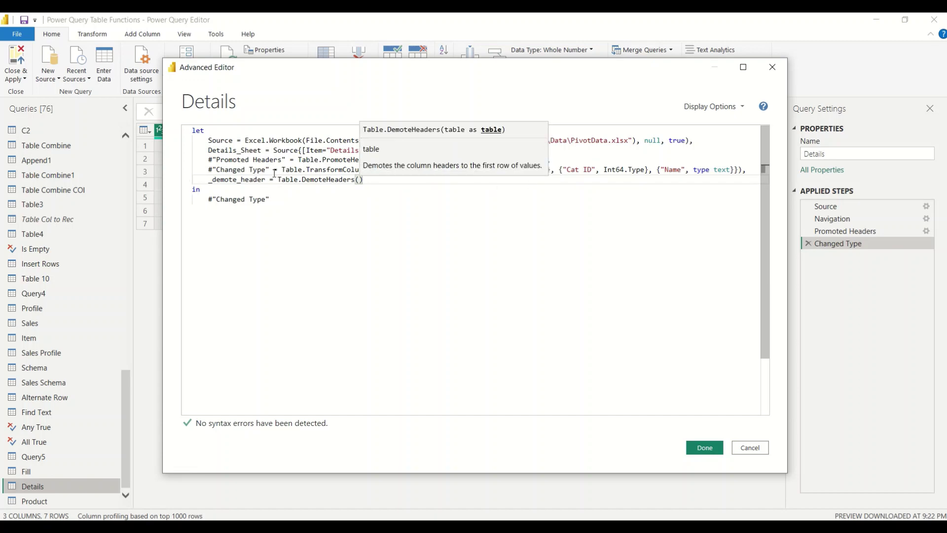
pyautogui.moveTo(274, 169); pyautogui.dragTo(206, 169)
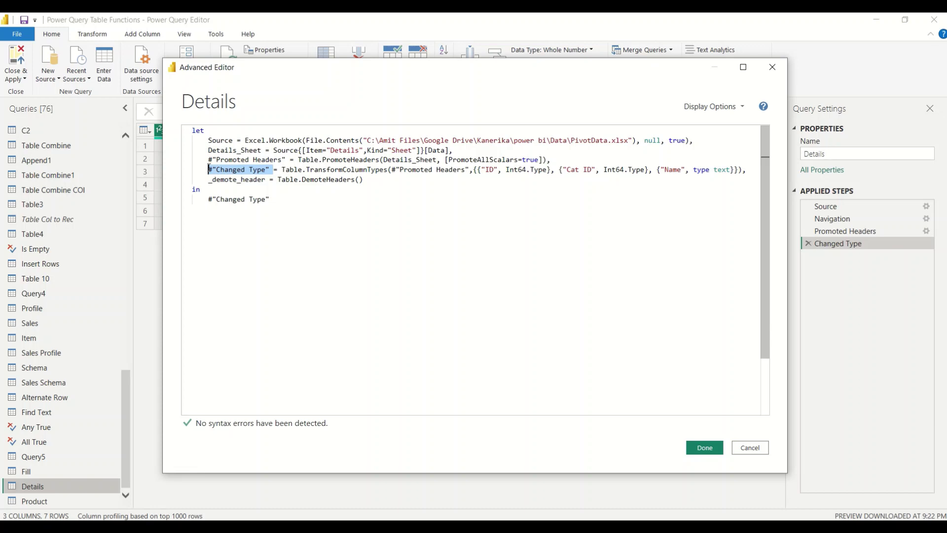
pyautogui.click(360, 180)
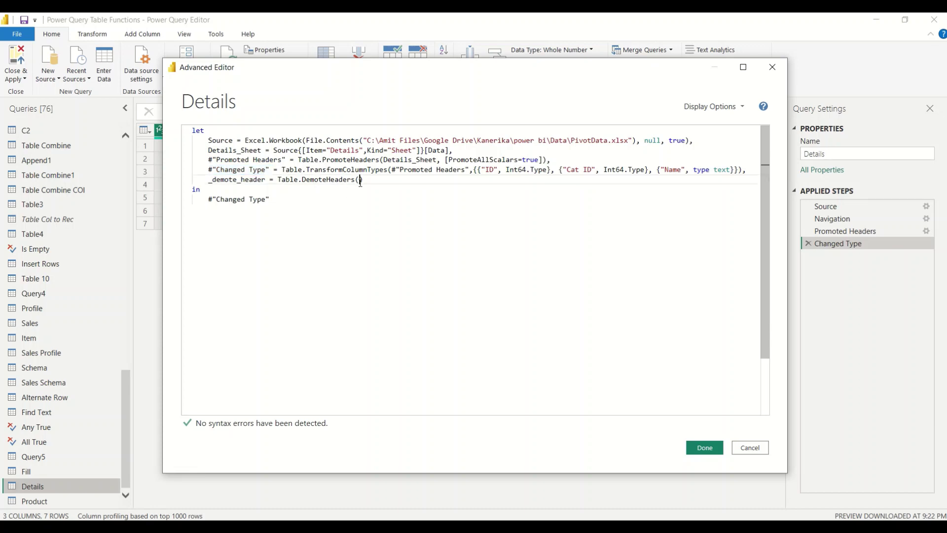
pyautogui.hotkey('ctrl', 'v')
# Make _demote_header the output of the Details query in place of #"Changed Type" and apply the edited code.
pyautogui.doubleClick(241, 180)
pyautogui.hotkey('ctrl', 'c')
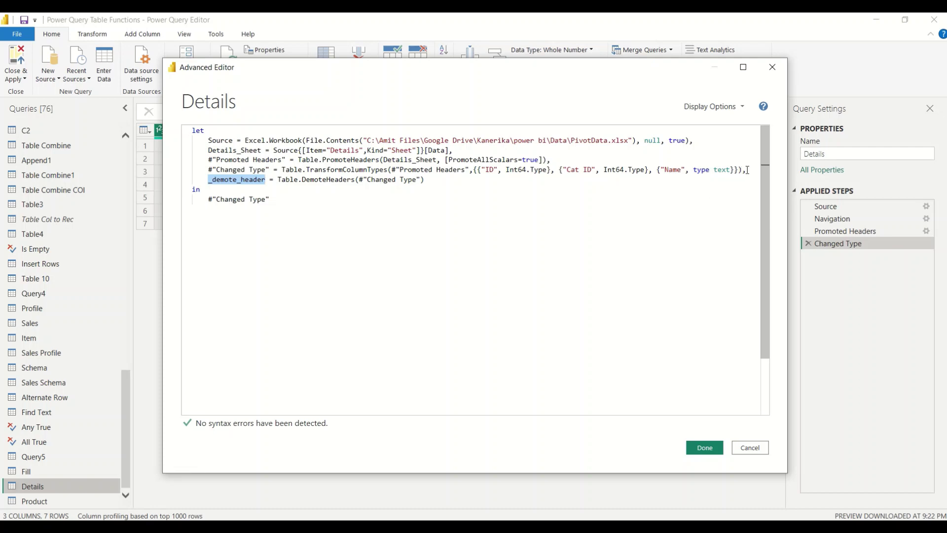
pyautogui.click(747, 169)
pyautogui.click(275, 200)
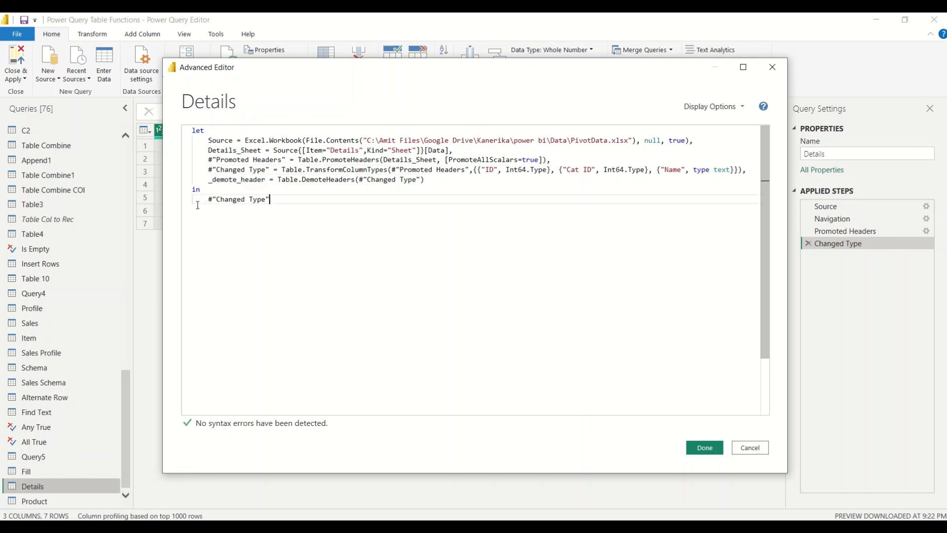
pyautogui.hotkey('shift', 'Home')
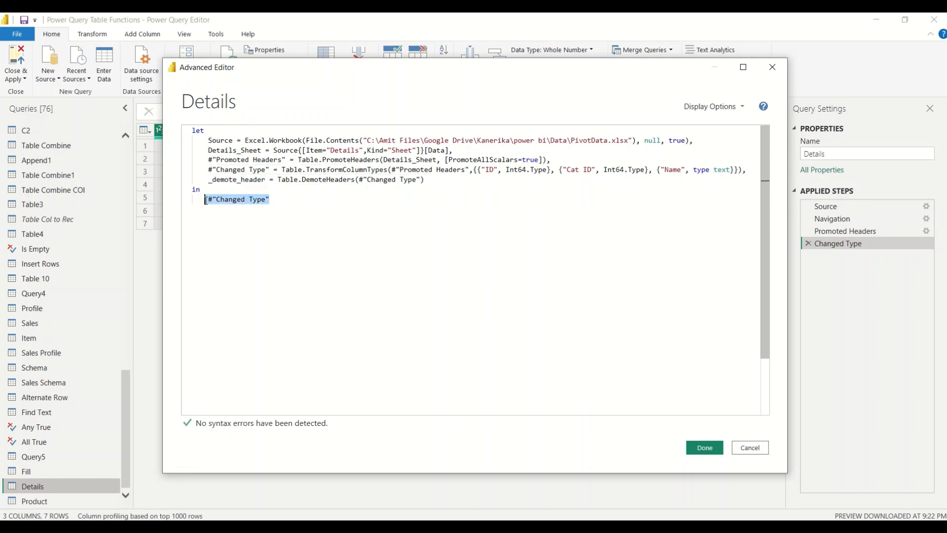
pyautogui.hotkey('ctrl', 'v')
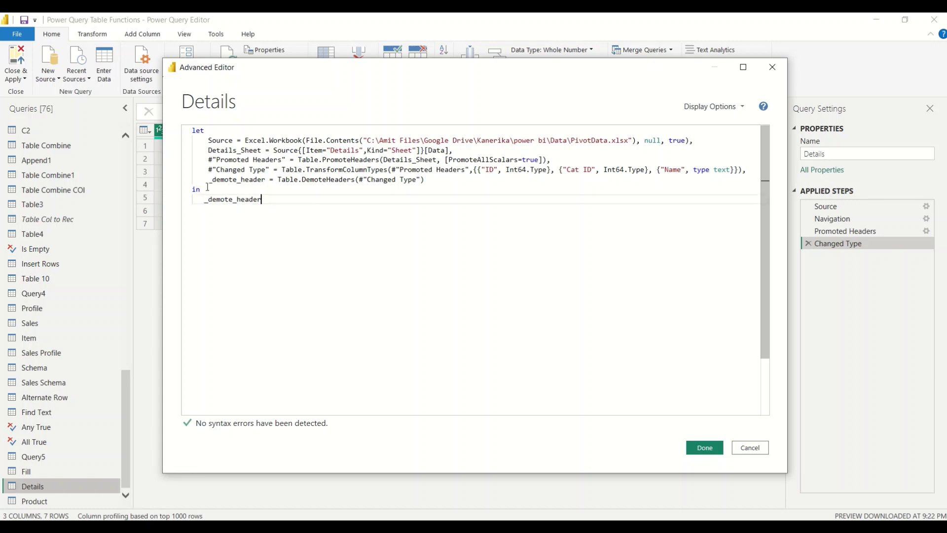
pyautogui.press('Up')
pyautogui.press('Up')
pyautogui.press('End')
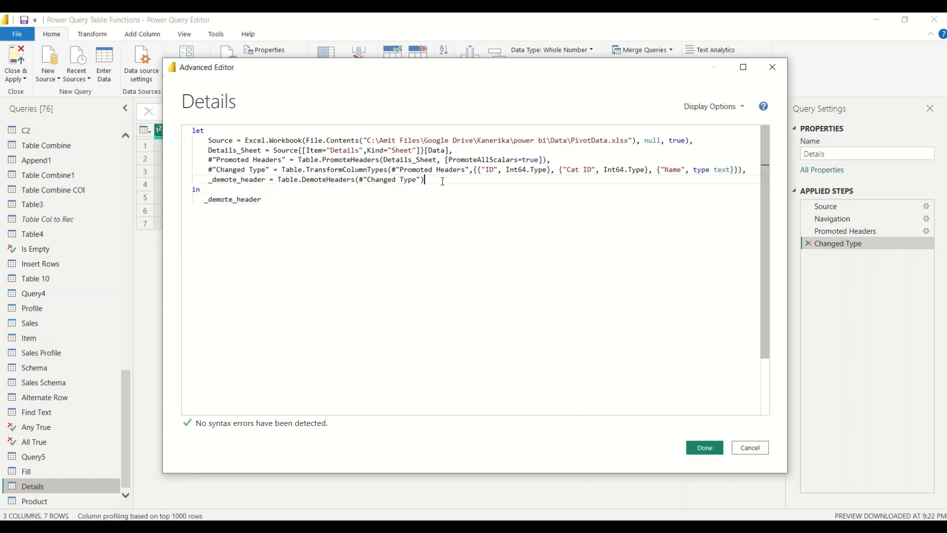
pyautogui.doubleClick(285, 198)
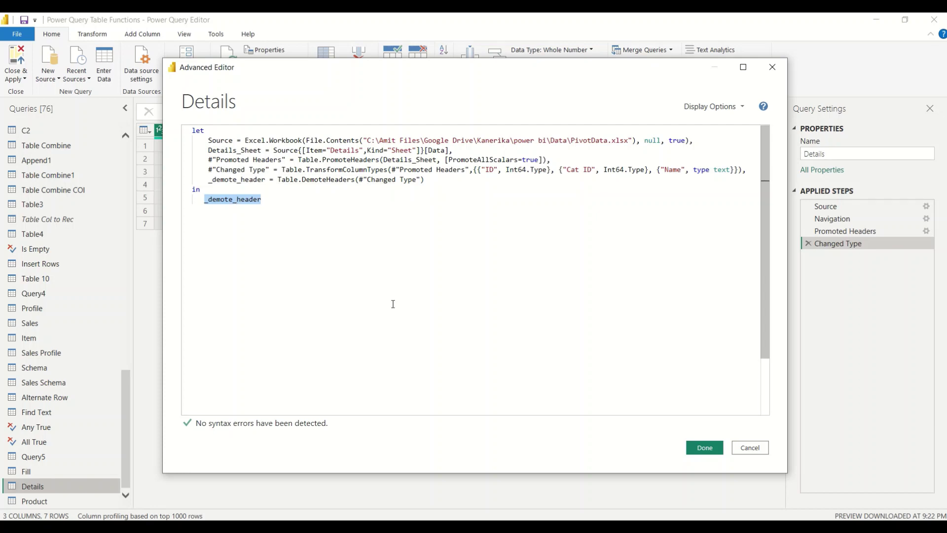
pyautogui.click(689, 446)
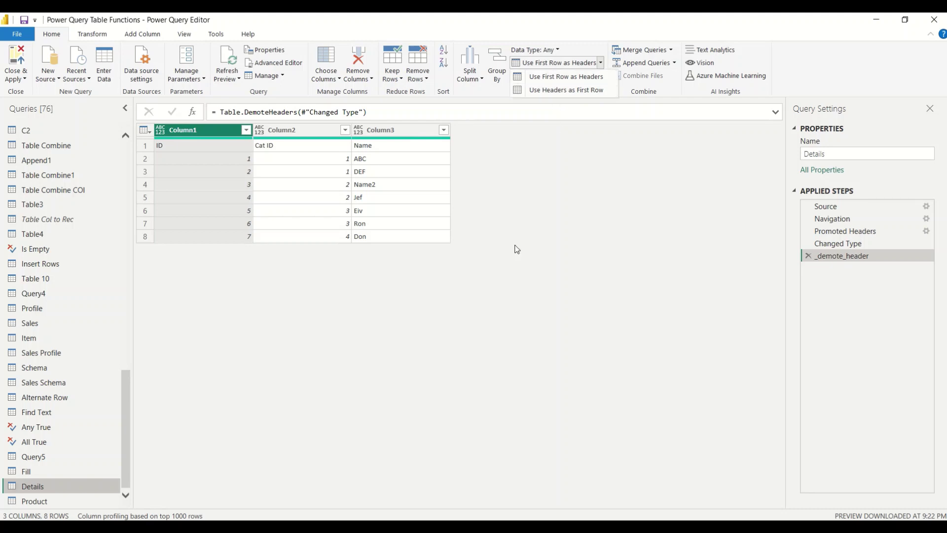
pyautogui.click(461, 268)
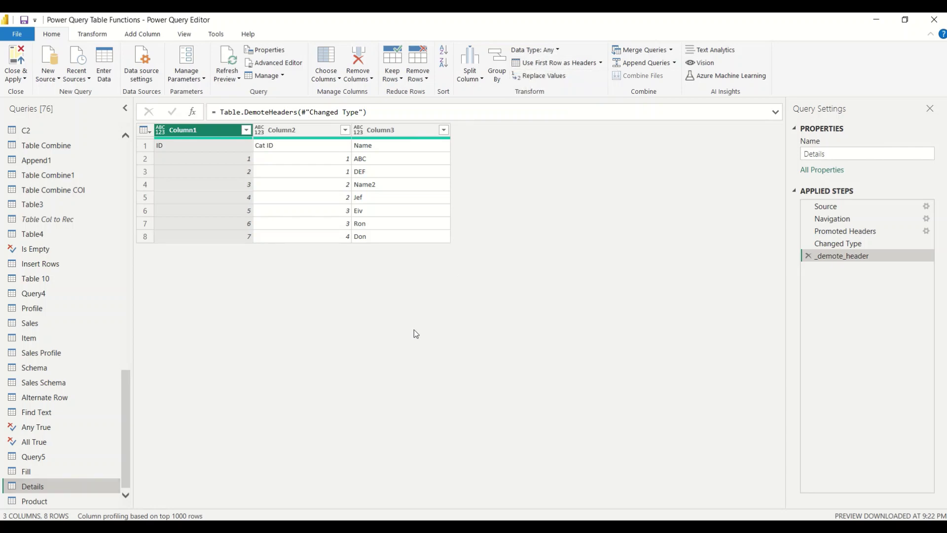
# View the Product query's data and add a new blank query.
pyautogui.click(47, 501)
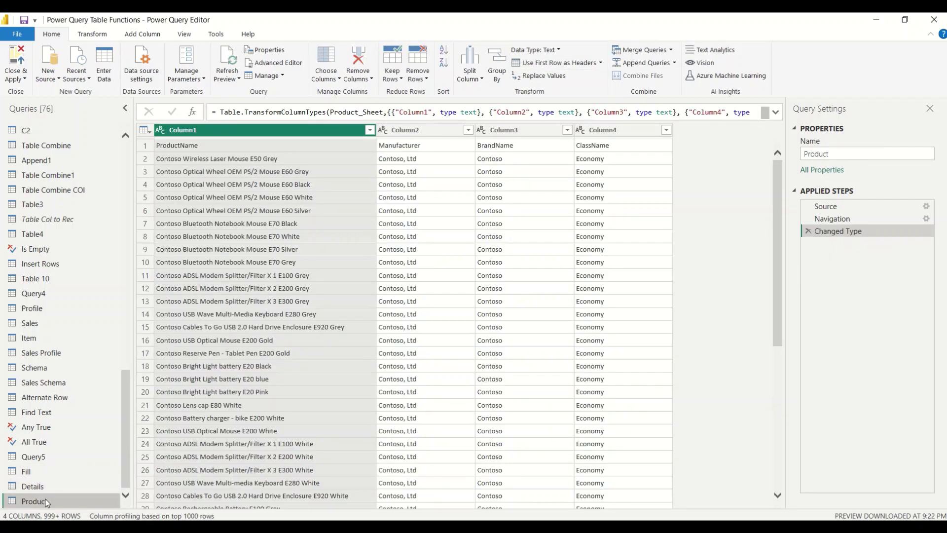
pyautogui.click(57, 79)
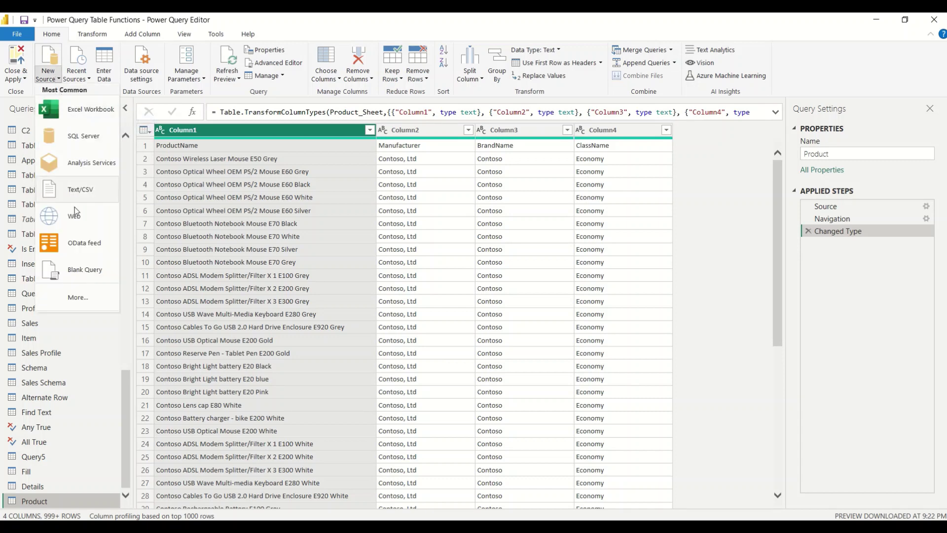
pyautogui.click(74, 271)
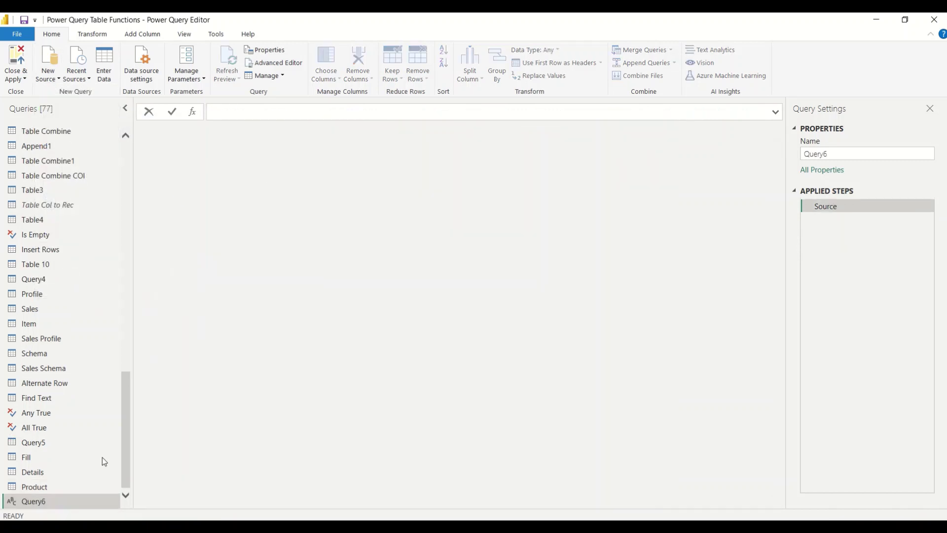
# Set the Source step in the blank query's code to Table.SingleRow(Product) and apply it.
pyautogui.rightClick(56, 502)
pyautogui.click(78, 502)
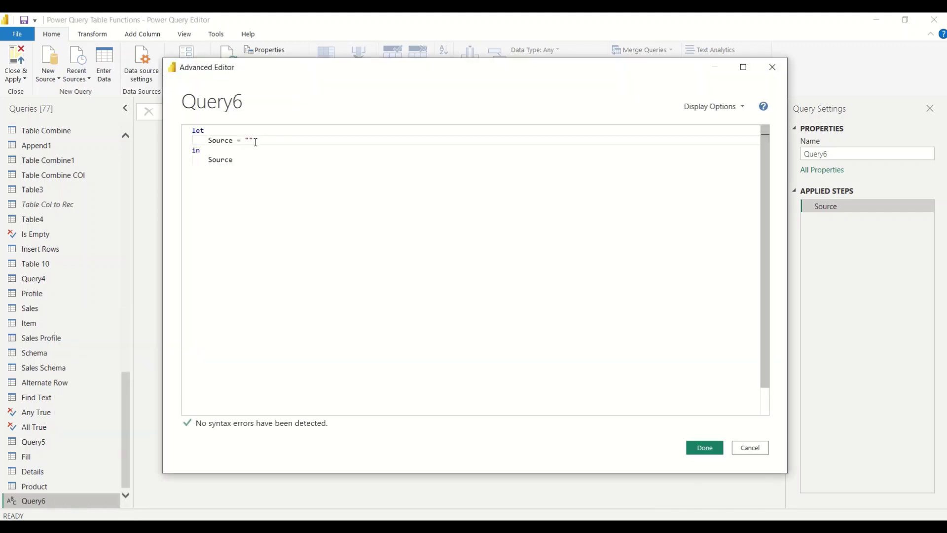
pyautogui.click(255, 142)
pyautogui.press('BackSpace')
pyautogui.press('BackSpace')
pyautogui.write('Table.')
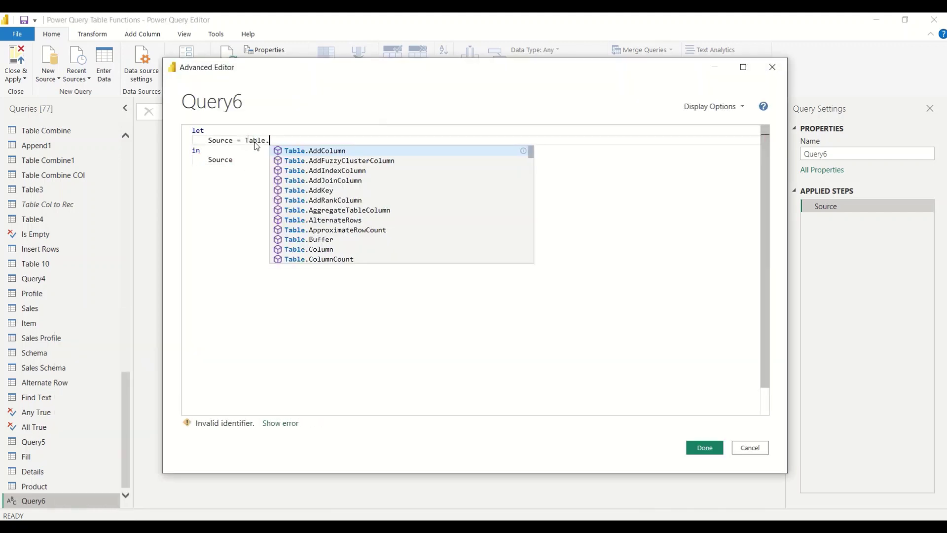
pyautogui.write('Si')
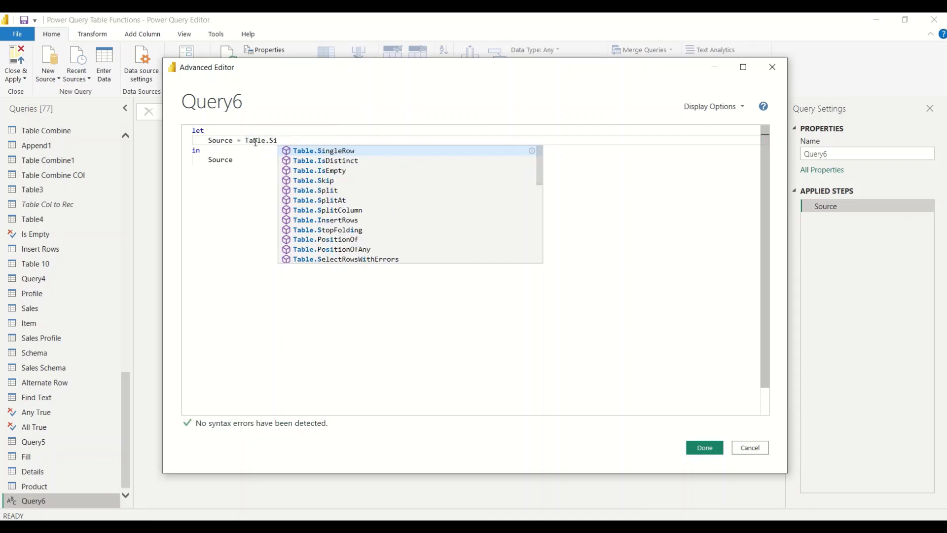
pyautogui.press('Tab')
pyautogui.write('(')
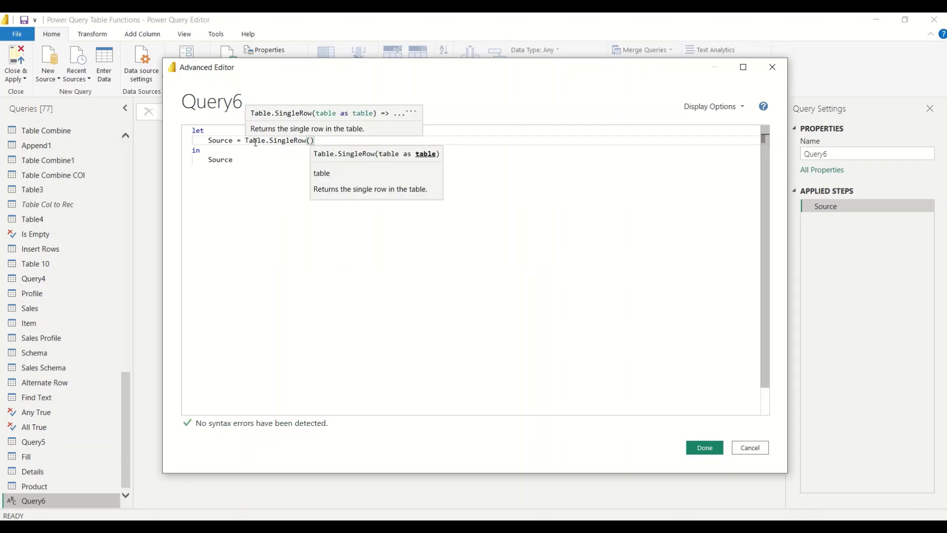
pyautogui.write('Pr')
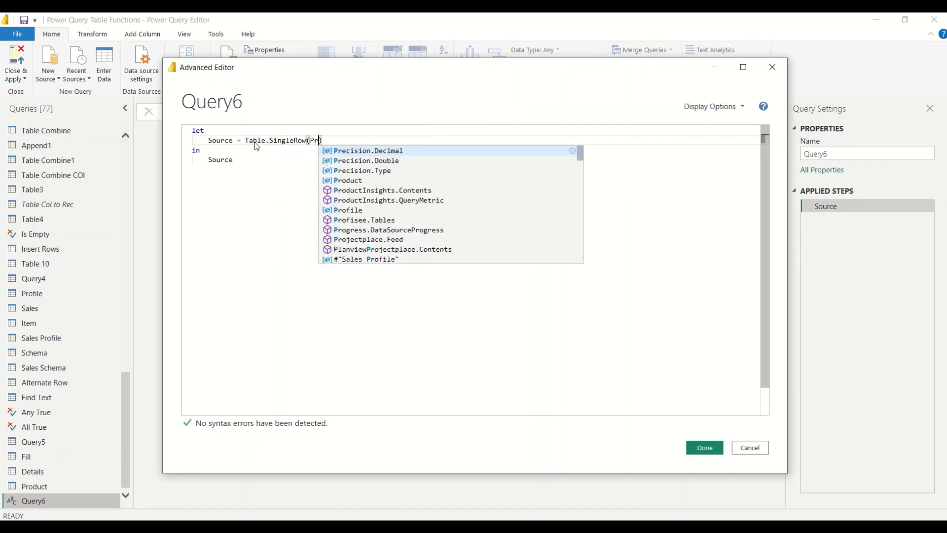
pyautogui.press('Down')
pyautogui.press('Down')
pyautogui.press('Down')
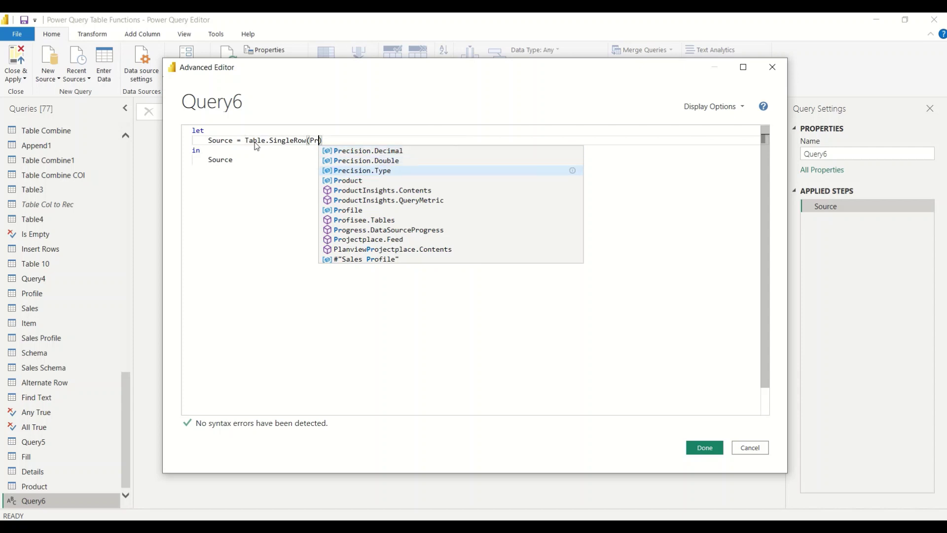
pyautogui.press('Tab')
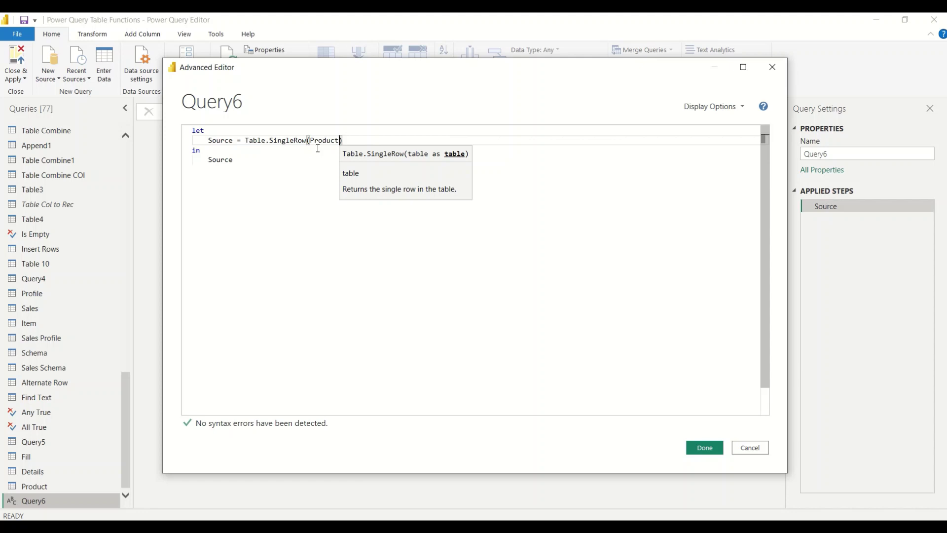
pyautogui.click(703, 453)
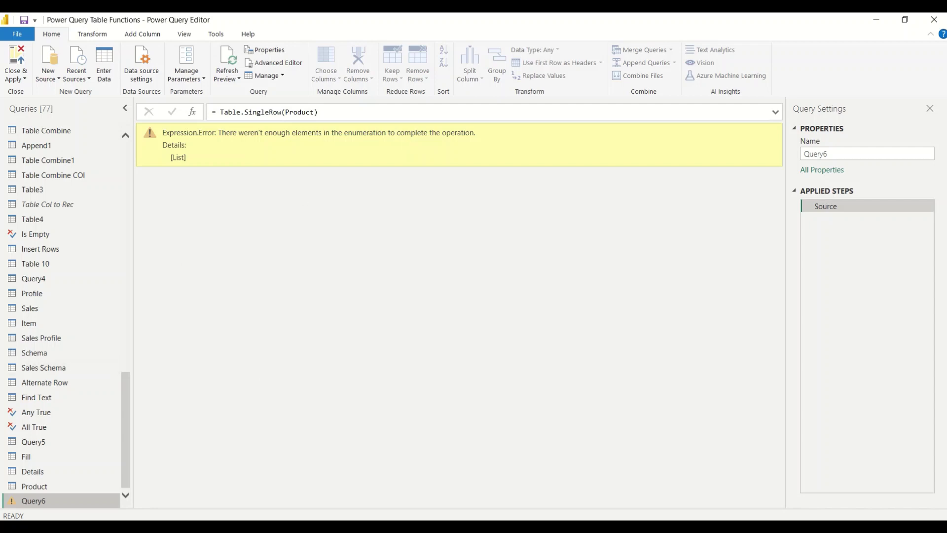
# Create a one-row table named Data2 by manual entry, with 1 in Column1 and 2 in Column2.
pyautogui.scroll(15, 37, 293)
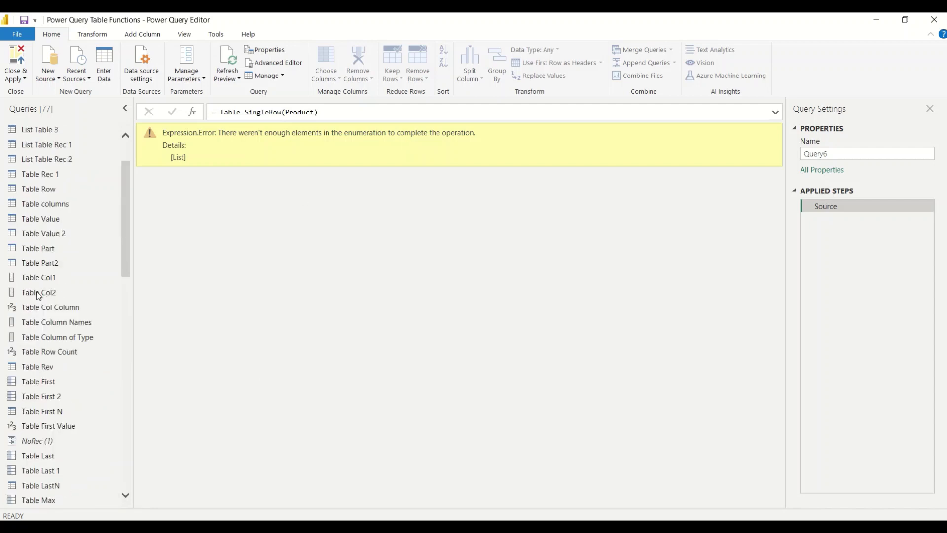
pyautogui.click(39, 132)
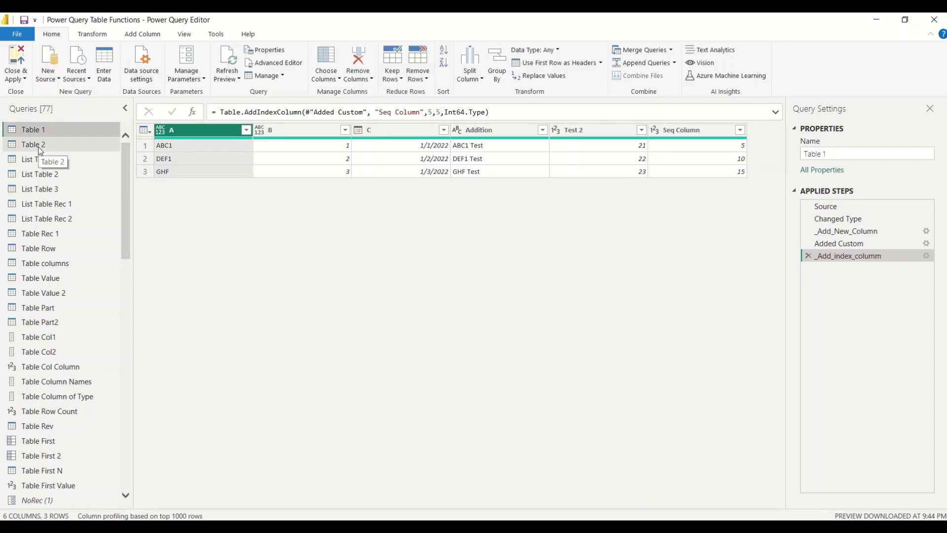
pyautogui.click(39, 146)
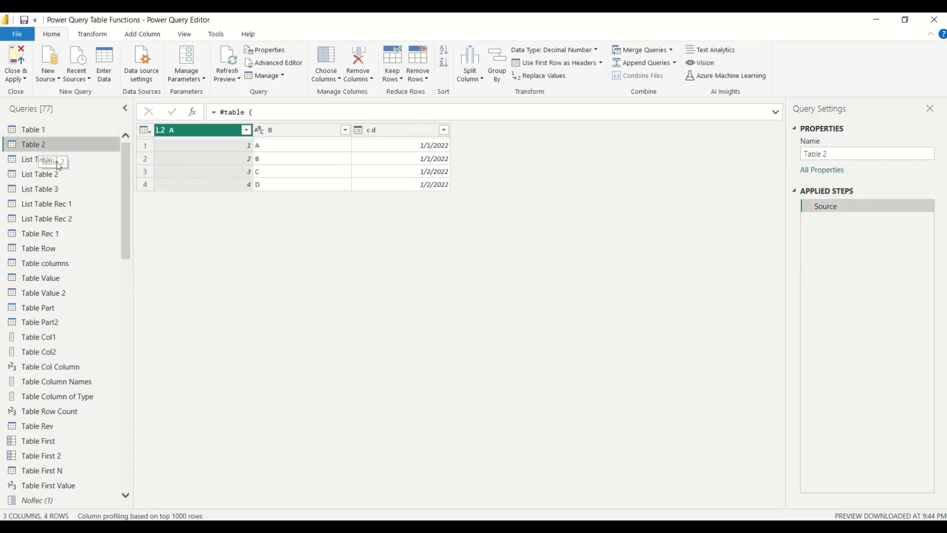
pyautogui.click(105, 64)
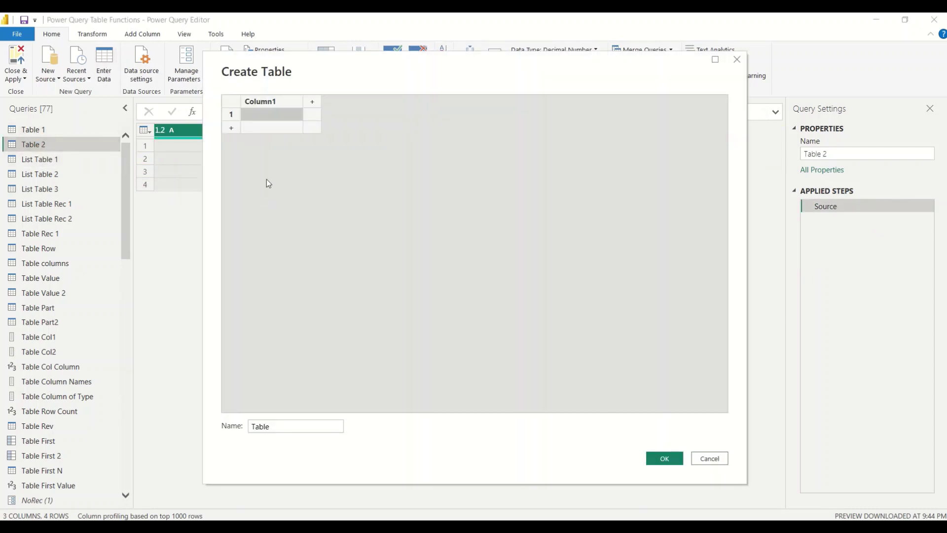
pyautogui.click(271, 115)
pyautogui.write('1')
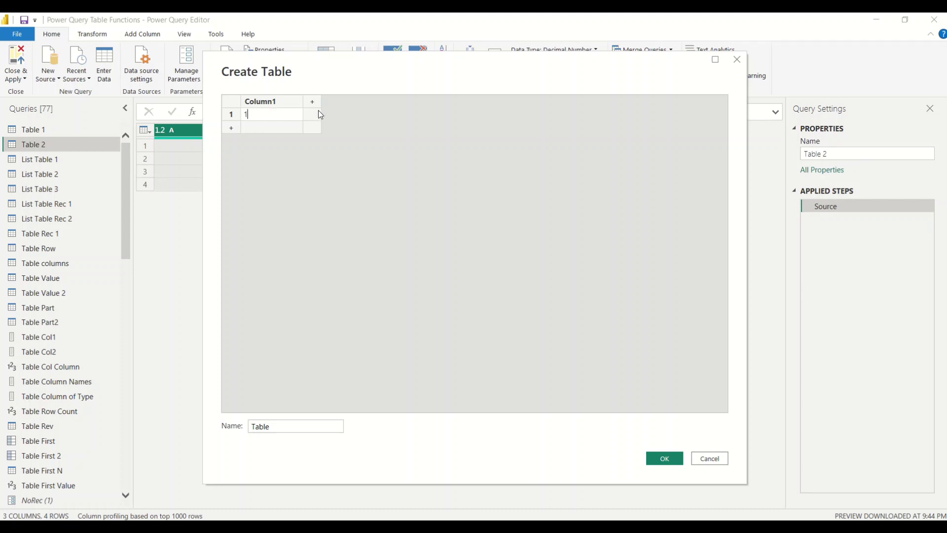
pyautogui.click(318, 110)
pyautogui.write('2')
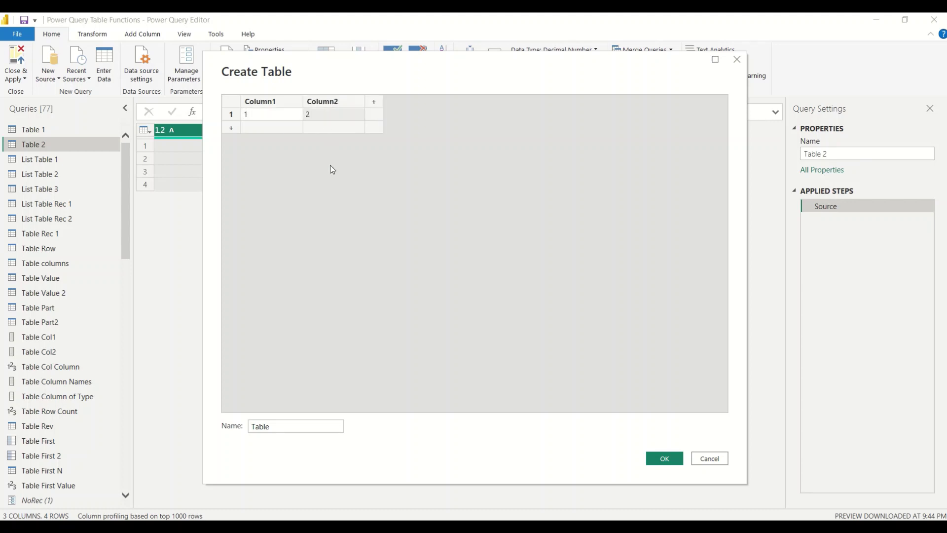
pyautogui.doubleClick(285, 430)
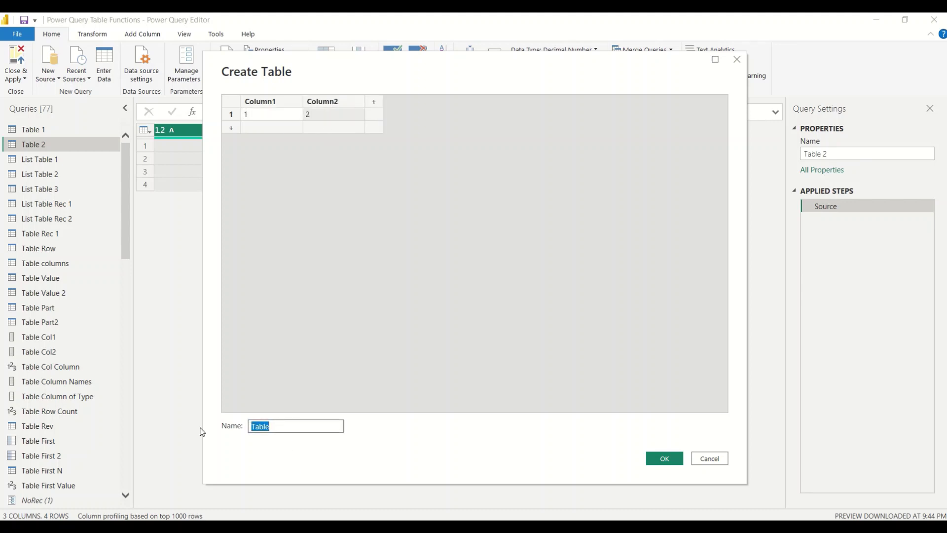
pyautogui.write('Data2')
pyautogui.press('Escape')
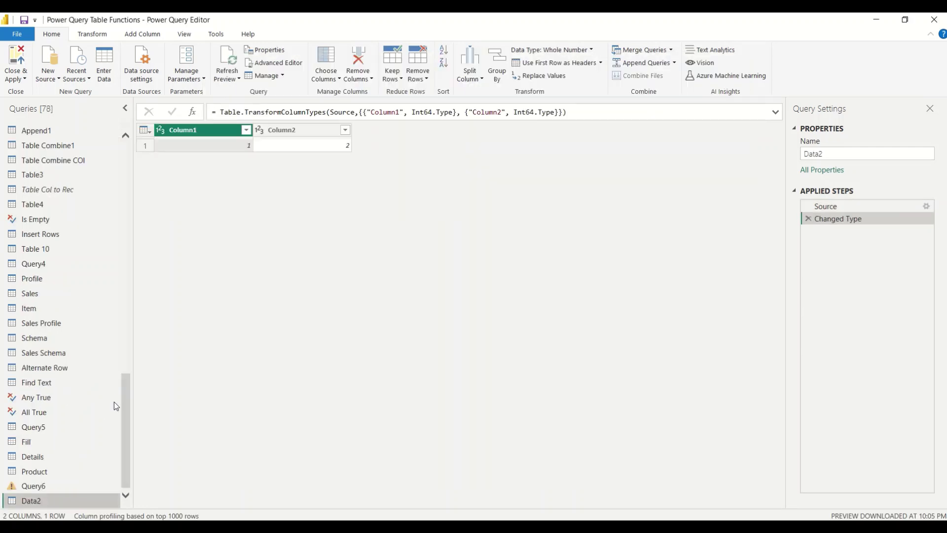
# Replace Product with Data2 as the Table.SingleRow argument in Query6's code and apply the change.
pyautogui.click(31, 488)
pyautogui.rightClick(32, 488)
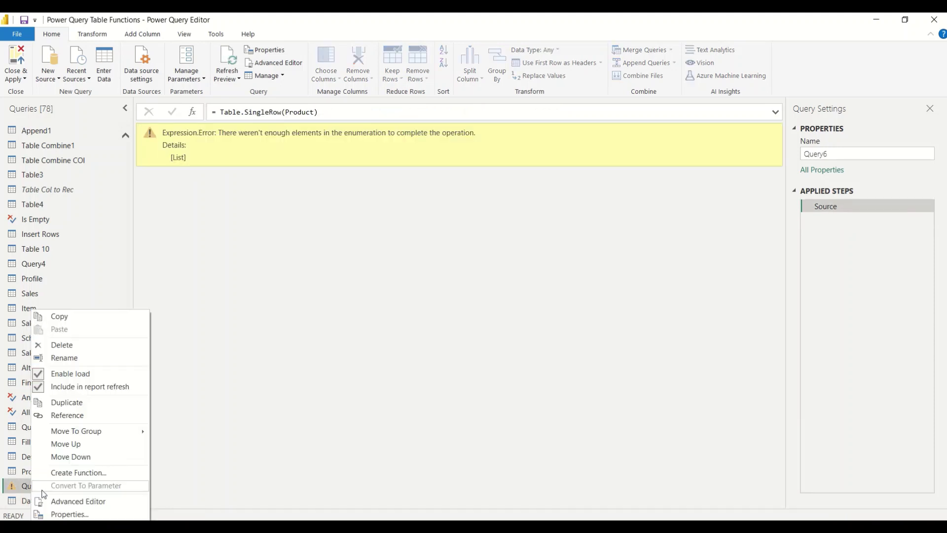
pyautogui.click(54, 502)
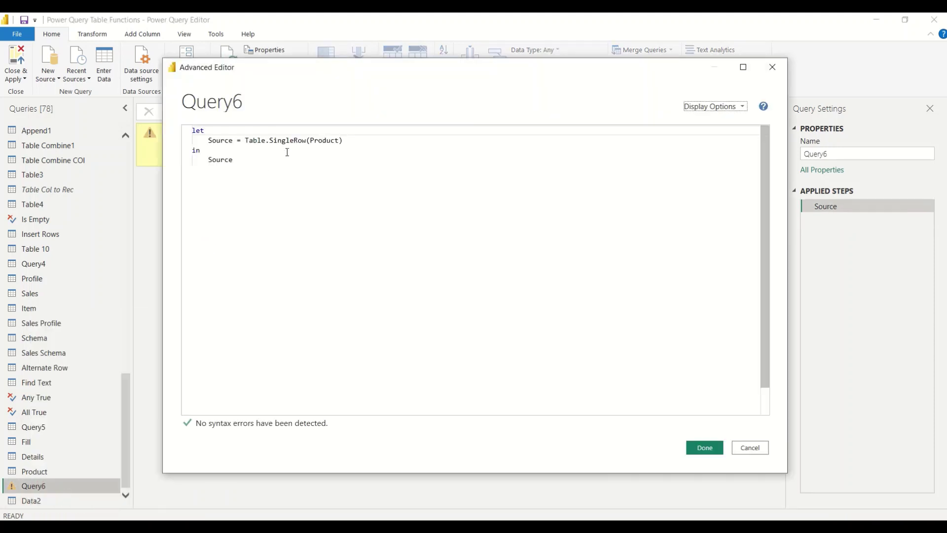
pyautogui.doubleClick(321, 141)
pyautogui.write('Data1')
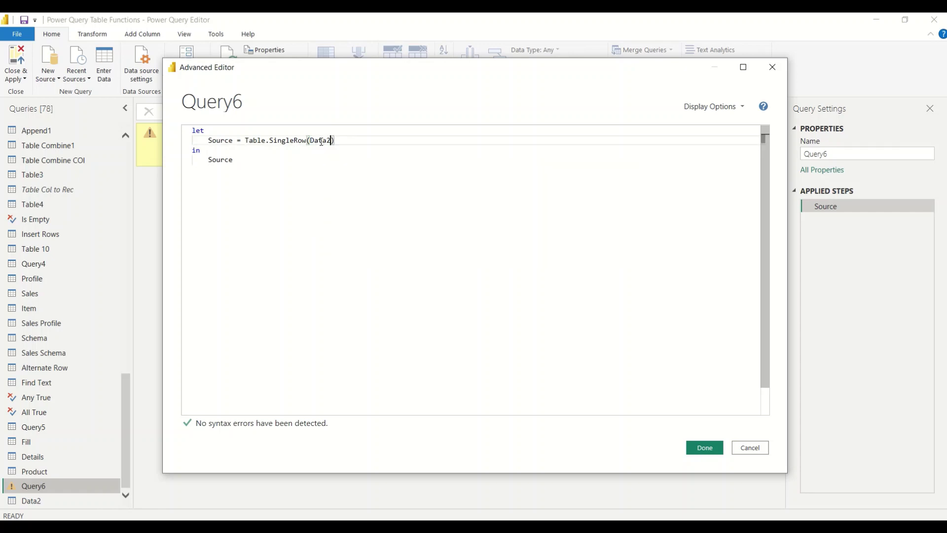
pyautogui.click(247, 221)
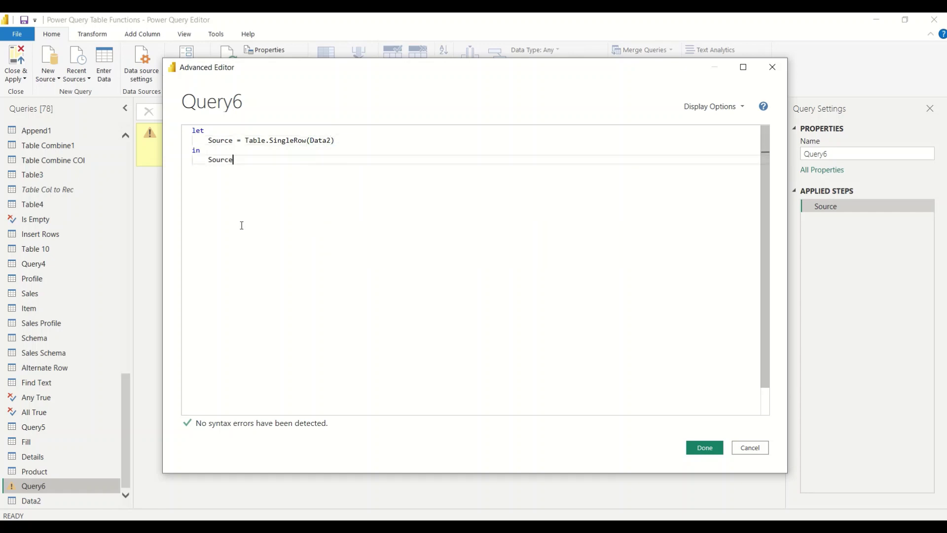
pyautogui.click(693, 449)
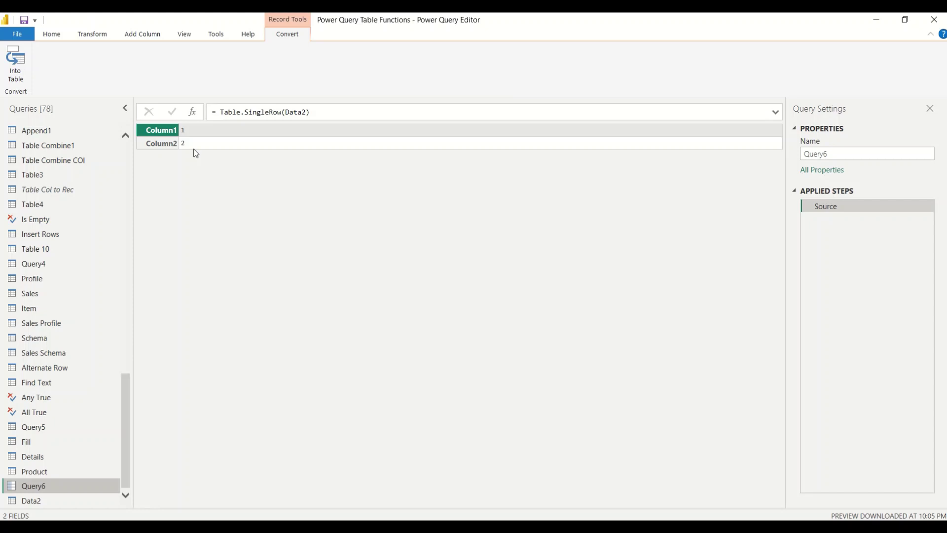
# Switch to the Table.SingleRow documentation page in Firefox and check the return type in its syntax.
pyautogui.hotkey('alt', 'Tab')
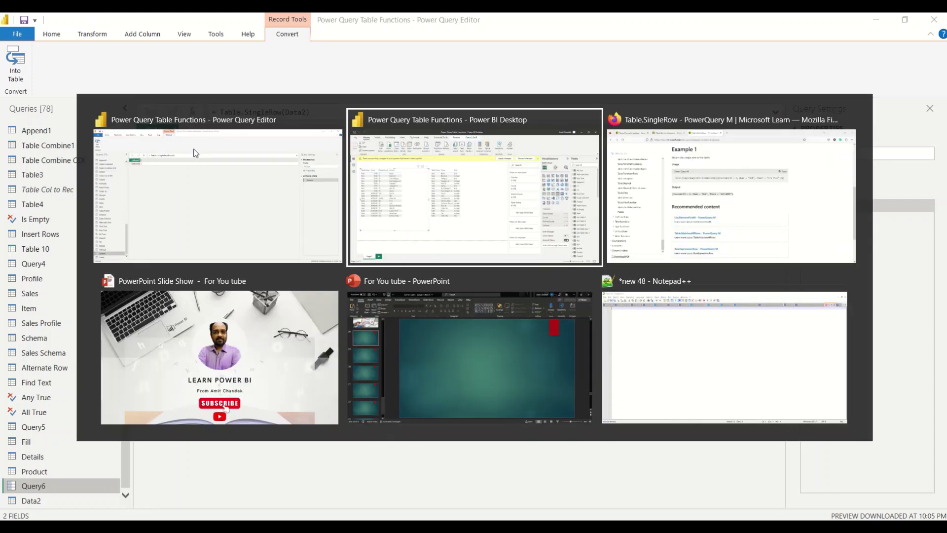
pyautogui.hotkey('alt', 'Tab')
pyautogui.scroll(4, 378, 171)
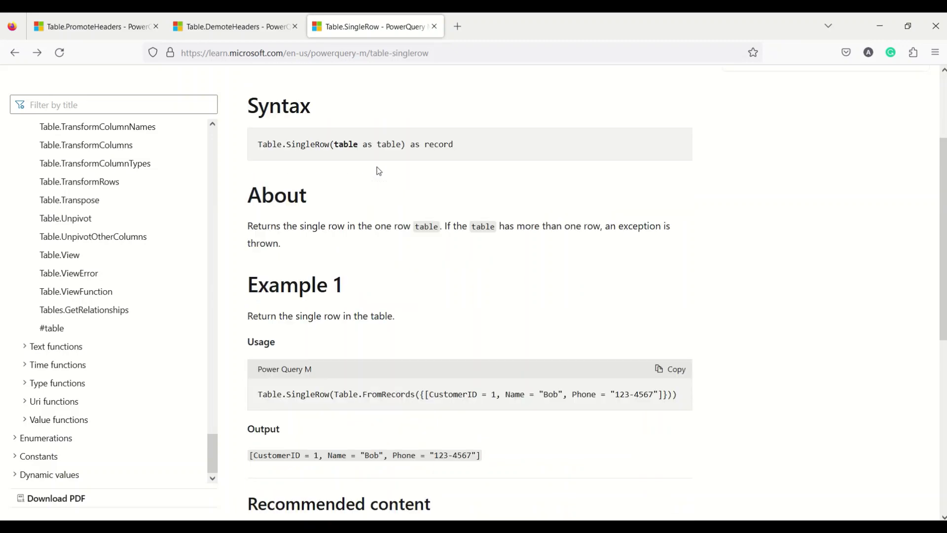
pyautogui.scroll(3, 378, 171)
pyautogui.doubleClick(437, 273)
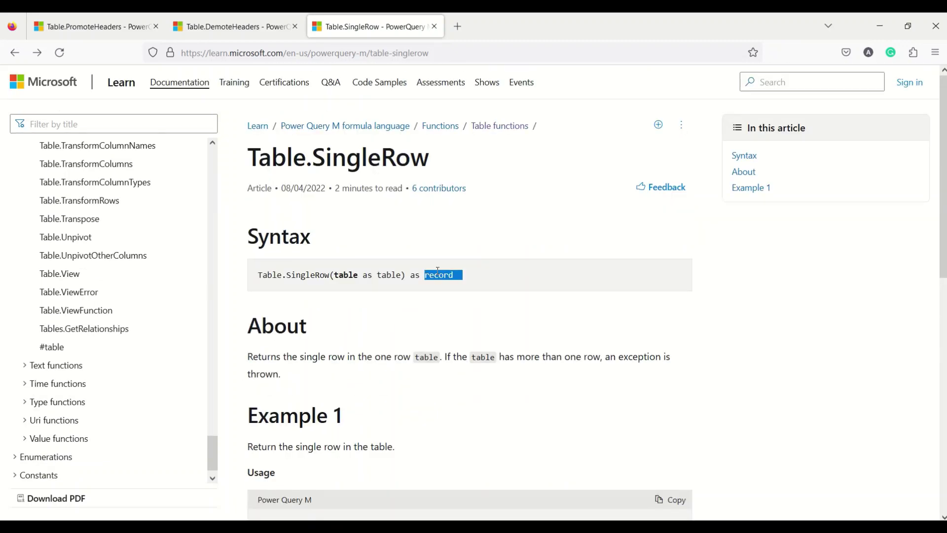